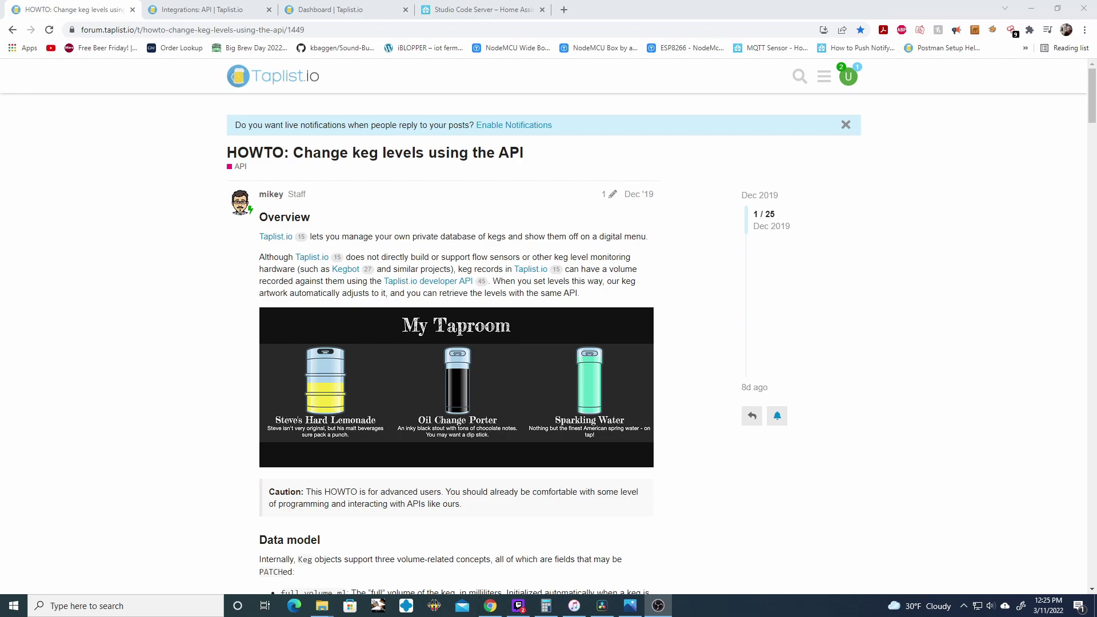
# Look over the Taplist Select Plan pricing image in Photos, then switch back to configuration.yaml.
pyautogui.click(630, 605)
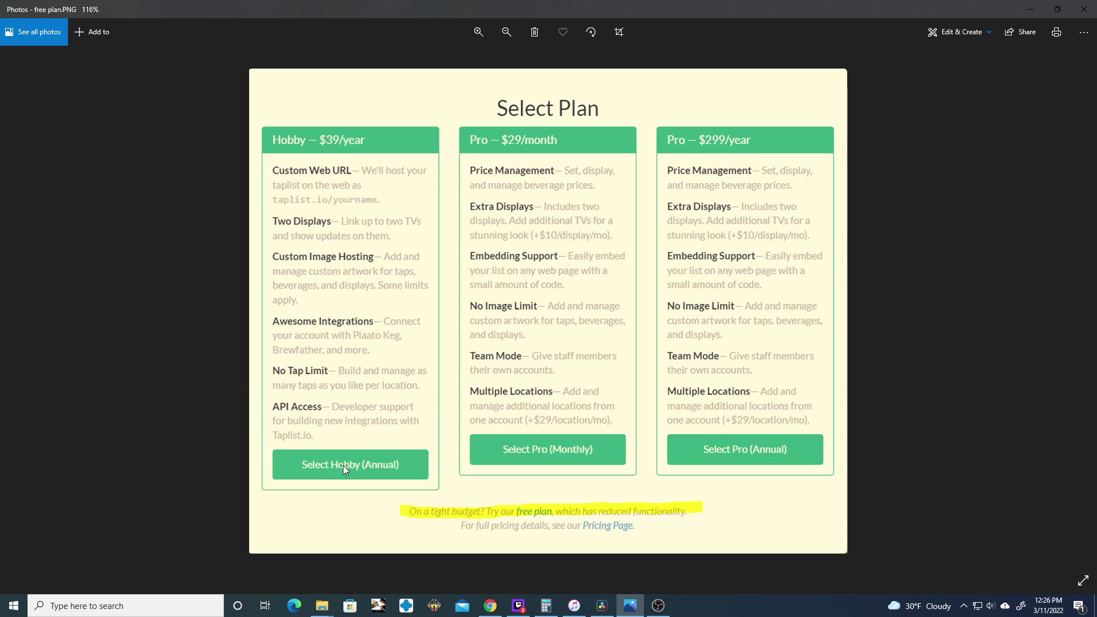
pyautogui.hotkey('alt', 'Tab')
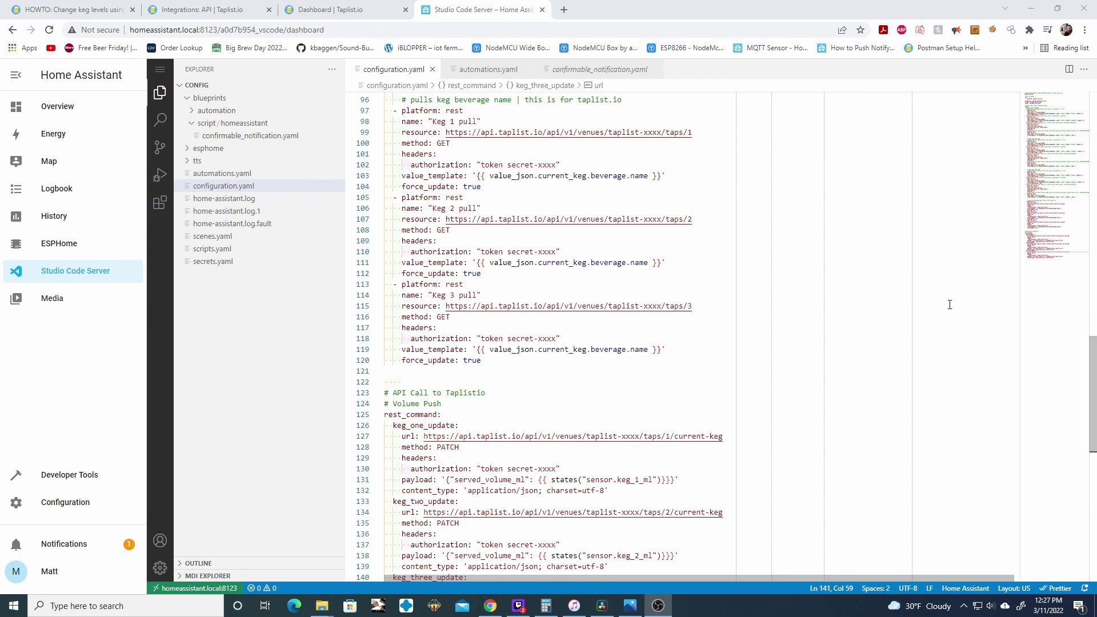
pyautogui.scroll(1, 702, 211)
pyautogui.click(664, 222)
pyautogui.click(548, 117)
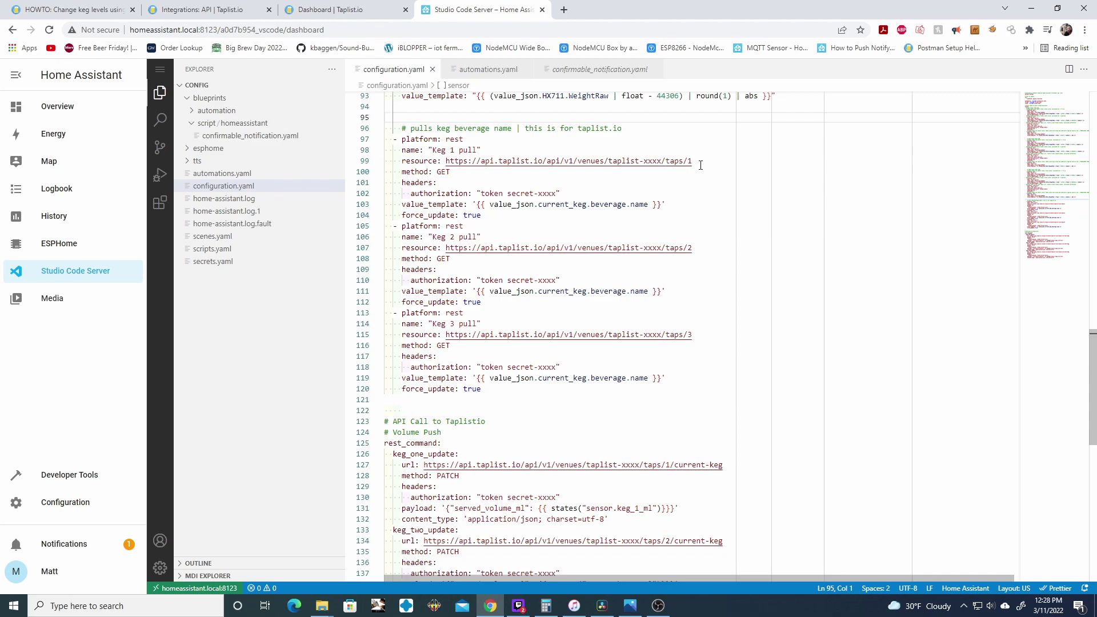
pyautogui.moveTo(661, 161); pyautogui.dragTo(608, 161)
pyautogui.moveTo(557, 193); pyautogui.dragTo(480, 193)
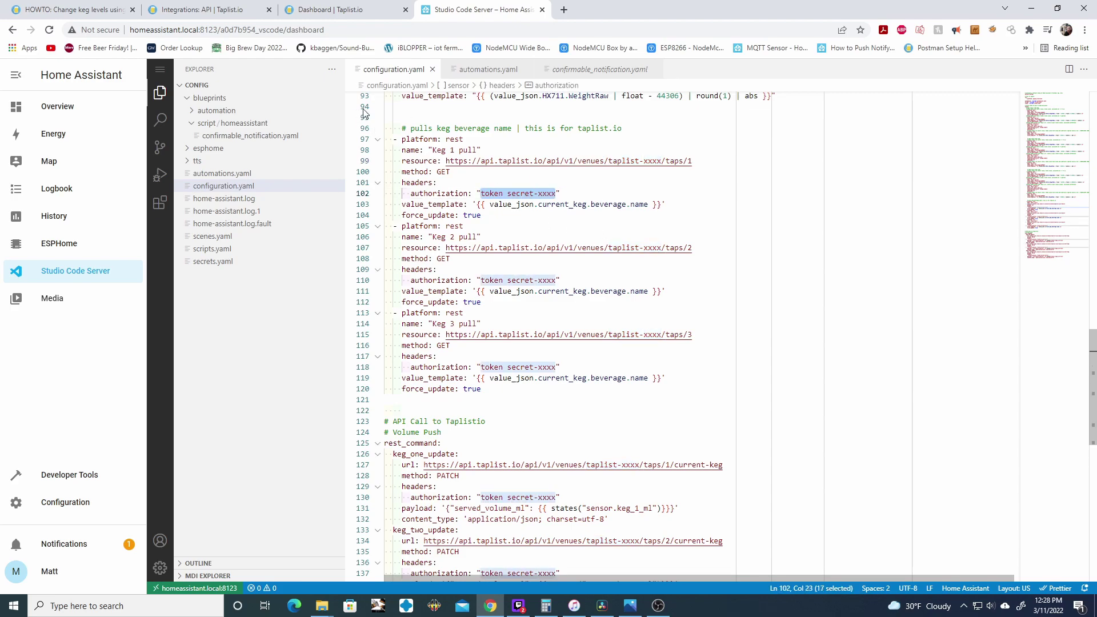
# On the Taplist Integrations: API page, create another developer API key.
pyautogui.click(221, 7)
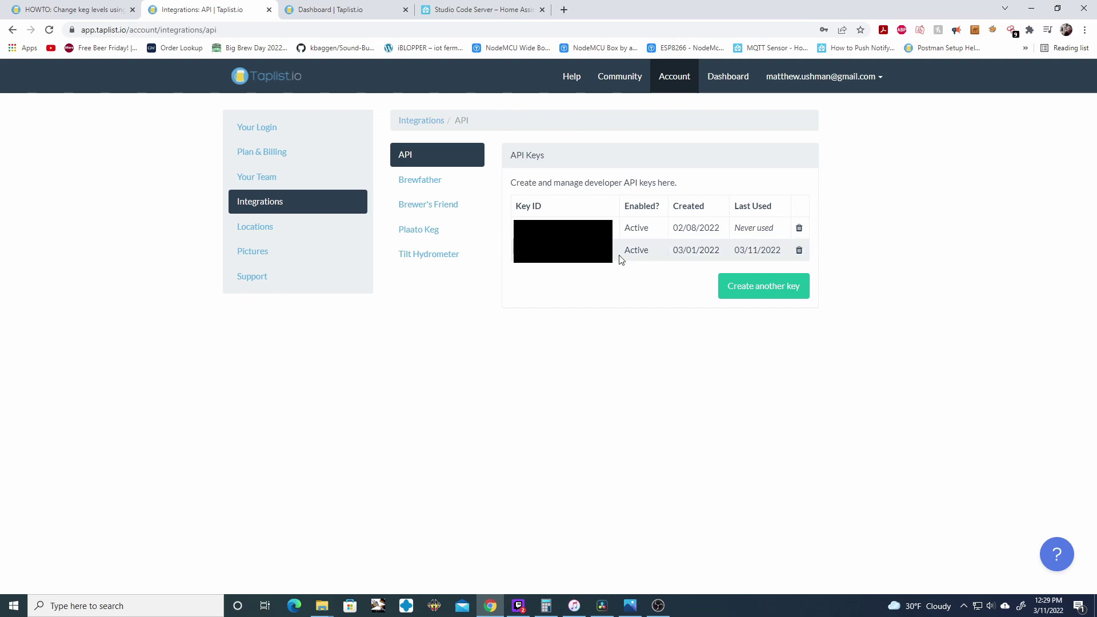
pyautogui.click(778, 293)
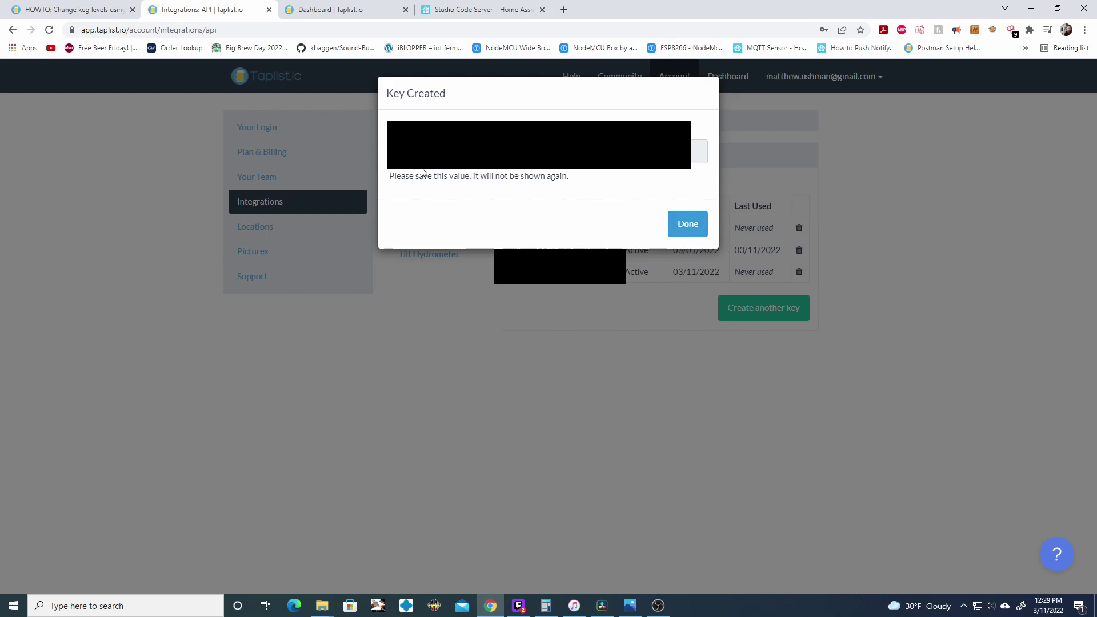
# Switch to the Taplist dashboard and briefly highlight the brewery name heading.
pyautogui.hotkey('ctrl', 'Tab')
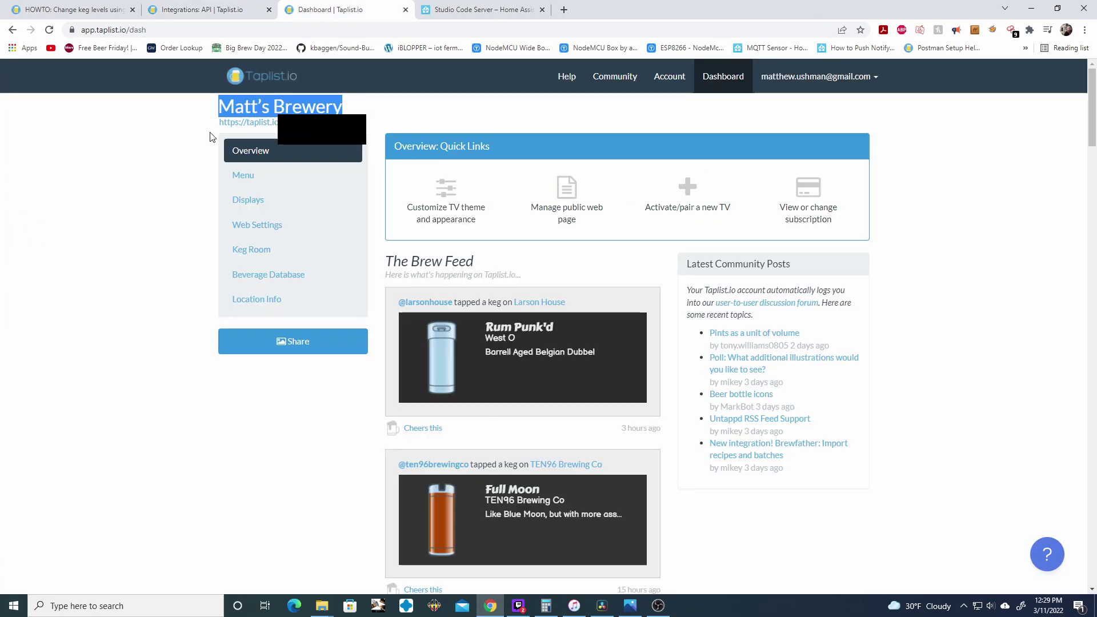
pyautogui.moveTo(214, 106); pyautogui.dragTo(350, 106)
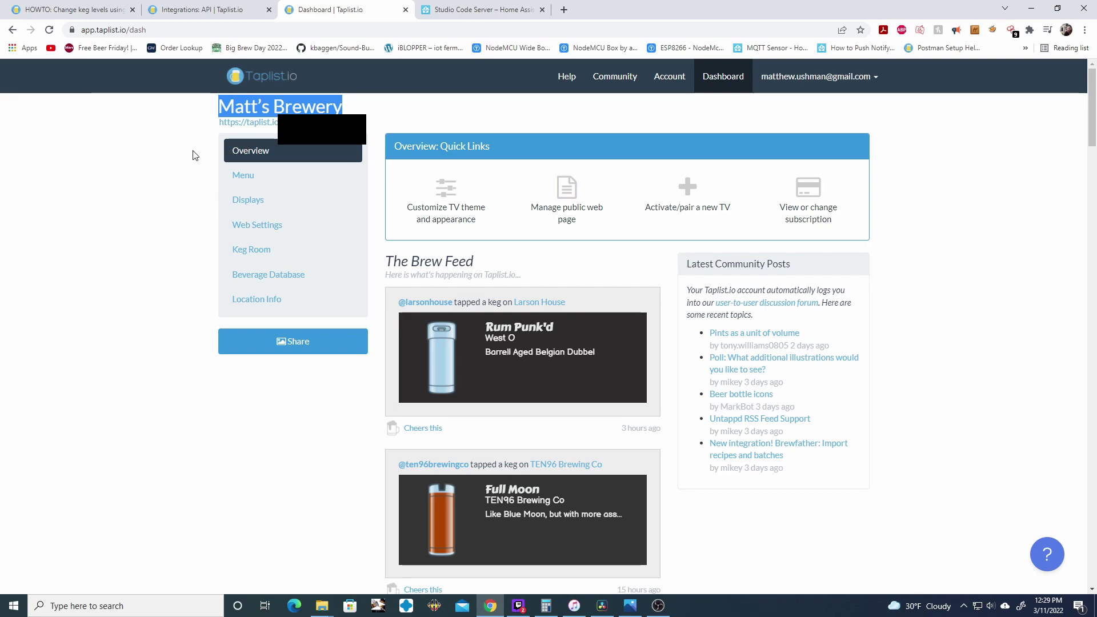
pyautogui.click(499, 119)
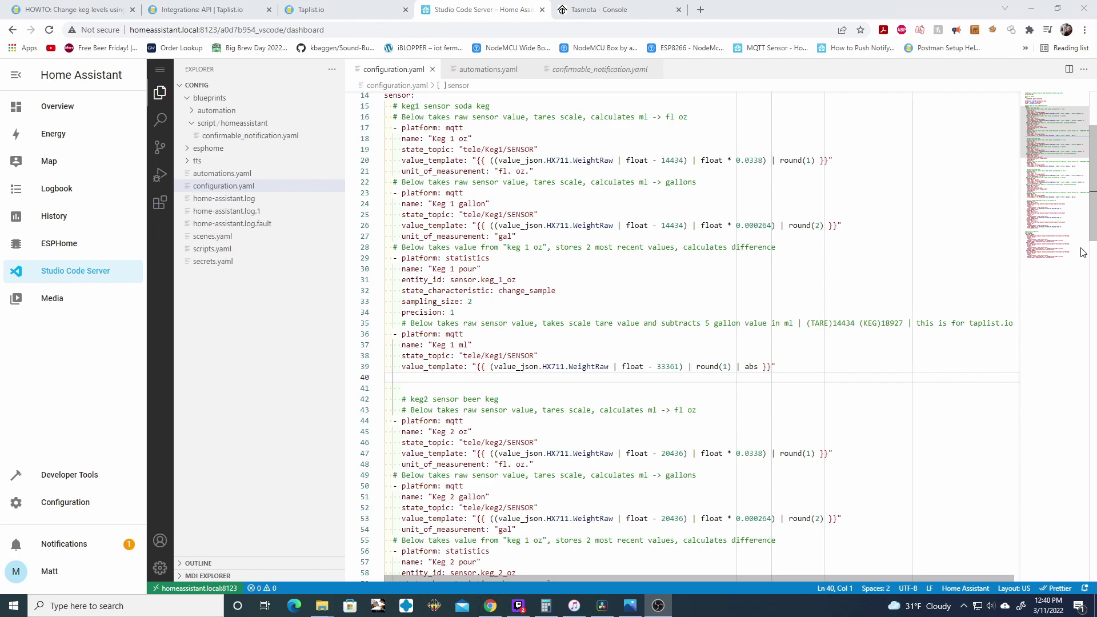
pyautogui.scroll(1, 1082, 253)
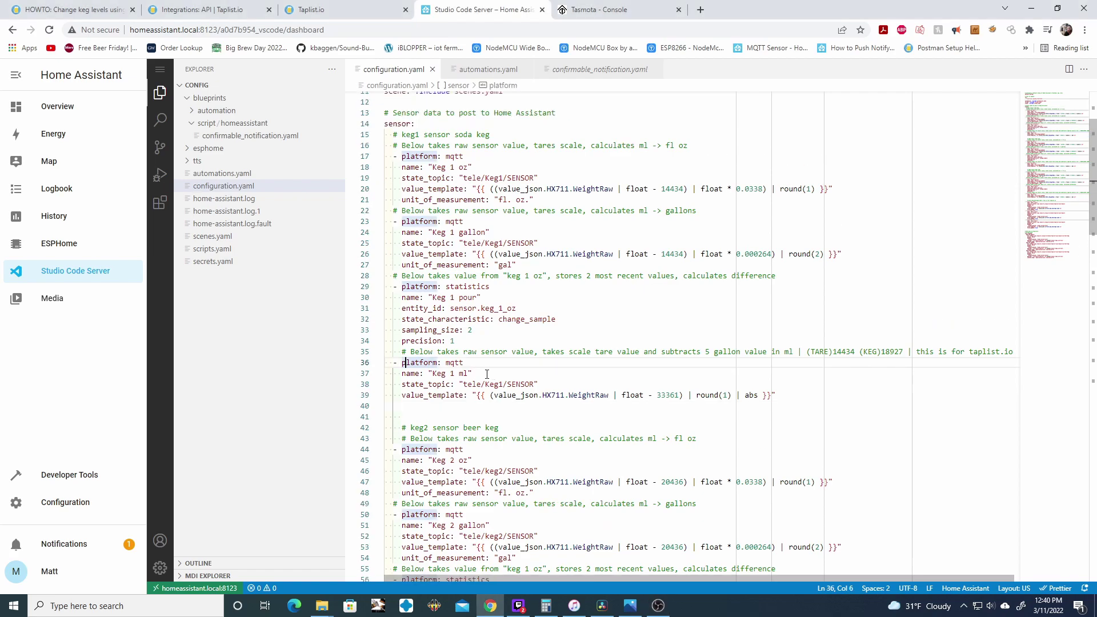
pyautogui.moveTo(429, 373); pyautogui.dragTo(472, 373)
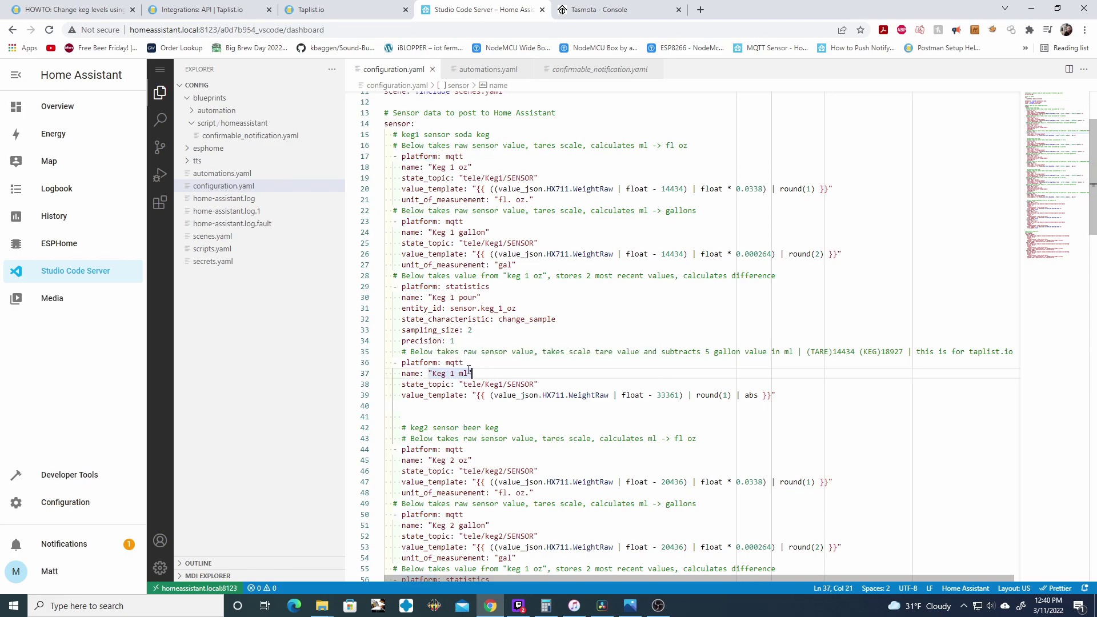
pyautogui.doubleClick(454, 362)
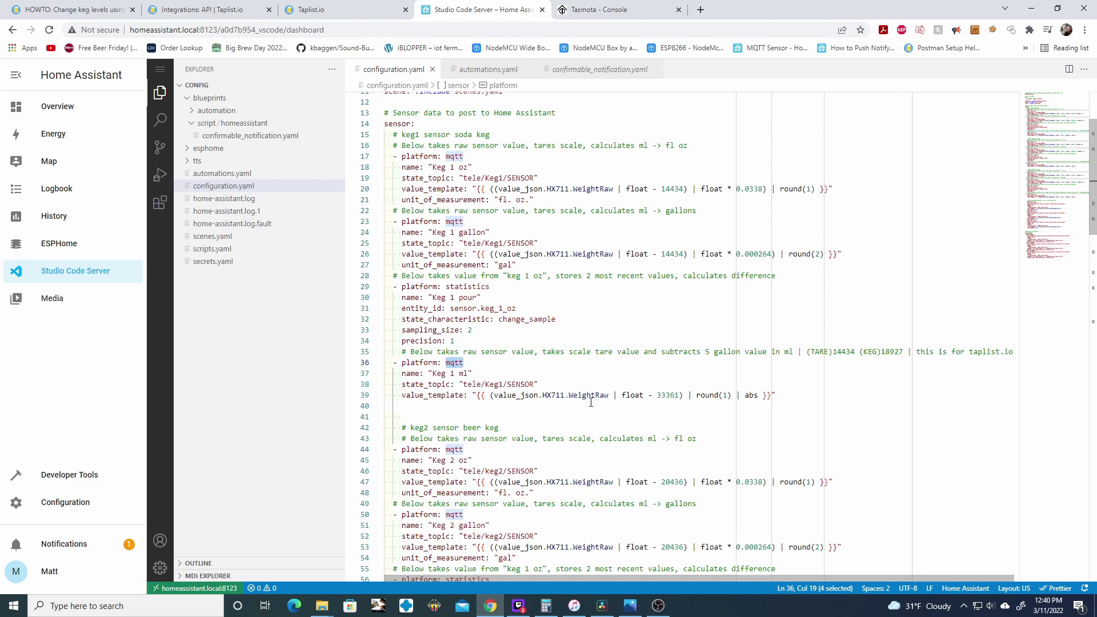
pyautogui.moveTo(415, 395); pyautogui.dragTo(468, 395)
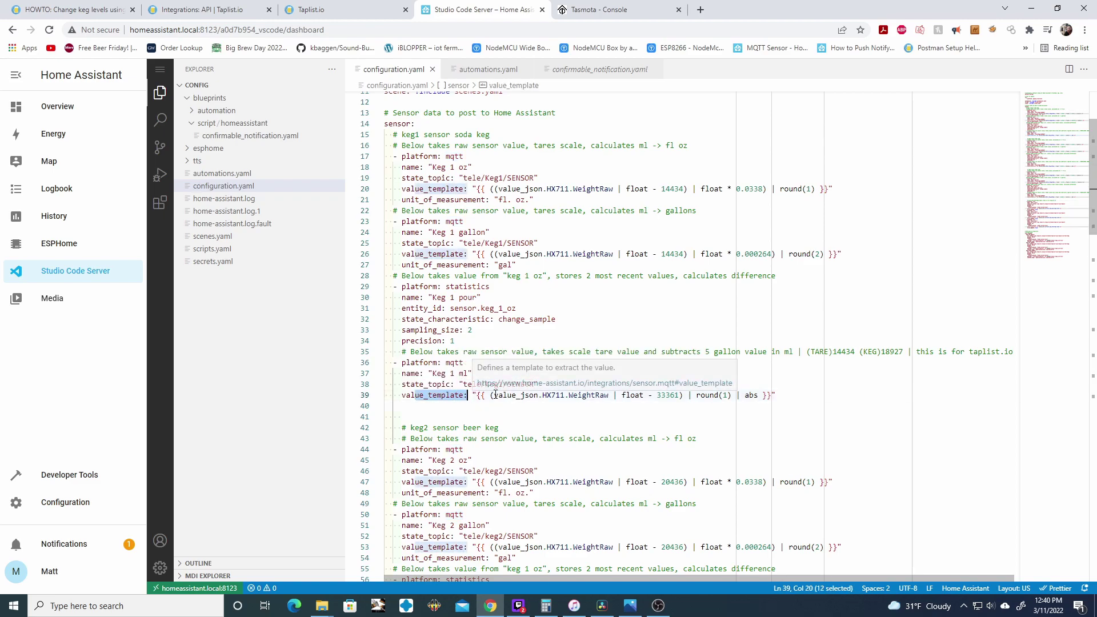
pyautogui.scroll(1, 458, 382)
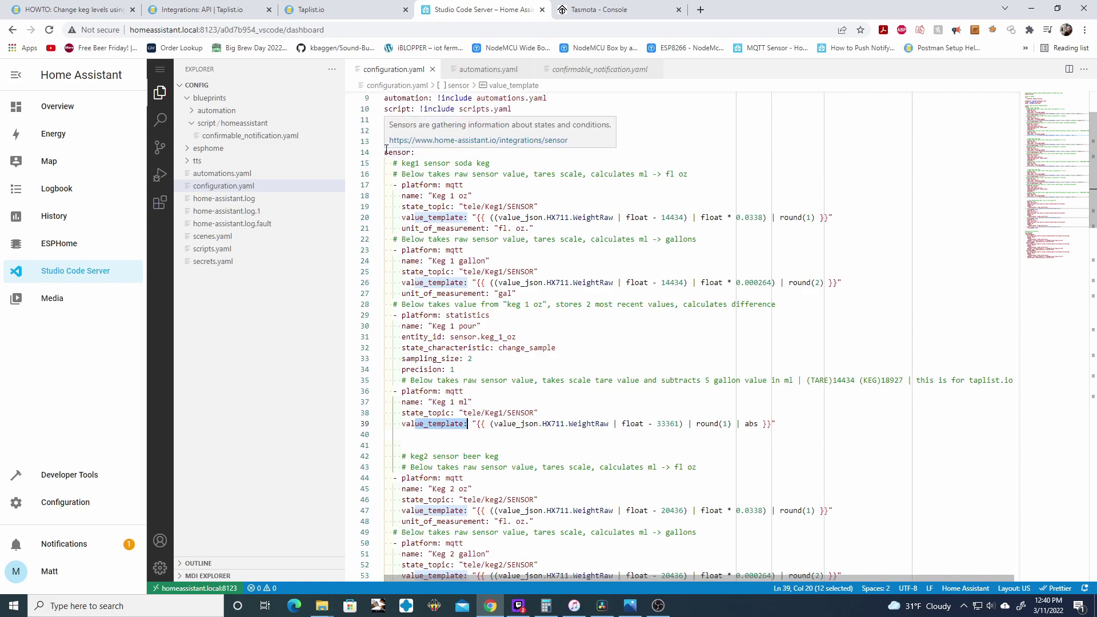
pyautogui.moveTo(384, 152); pyautogui.dragTo(416, 152)
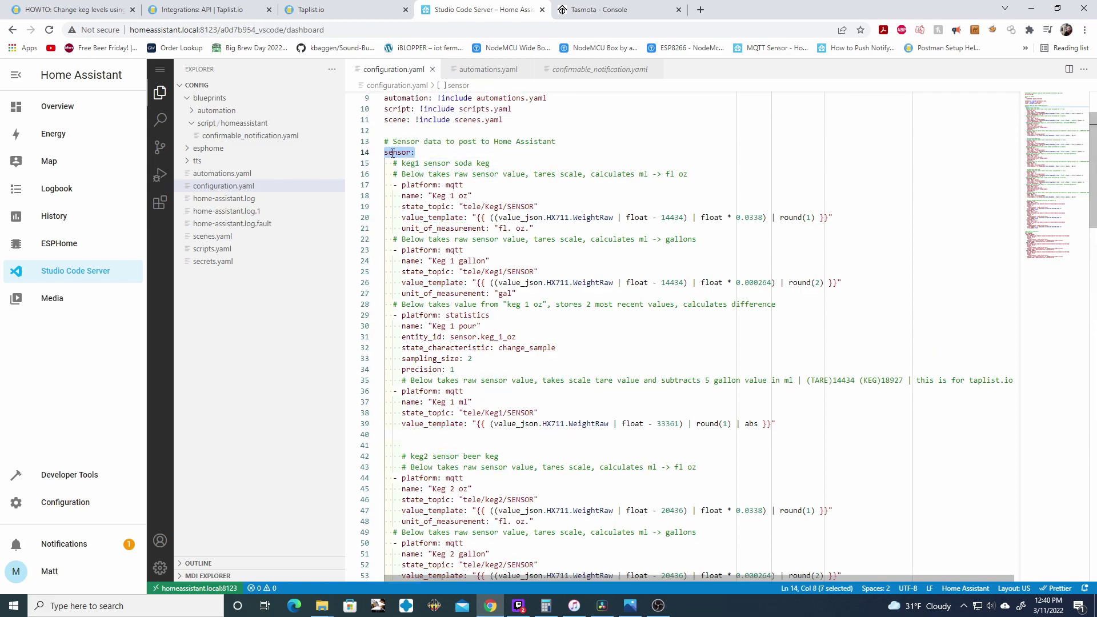
pyautogui.click(455, 392)
pyautogui.scroll(-1, 466, 396)
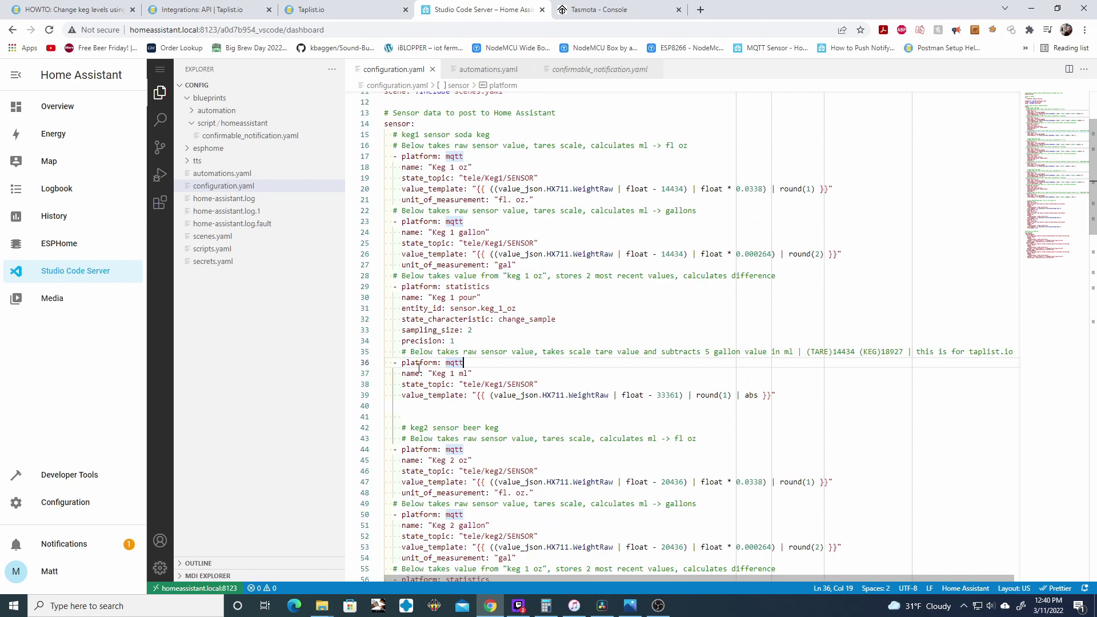
pyautogui.moveTo(401, 364); pyautogui.dragTo(465, 362)
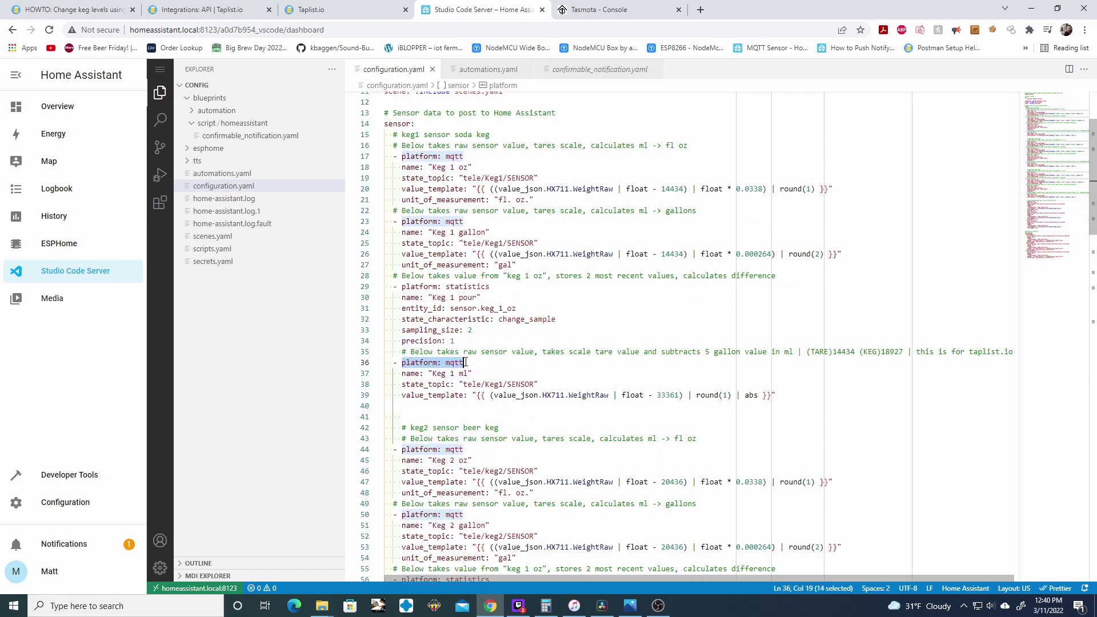
pyautogui.moveTo(403, 375); pyautogui.dragTo(472, 373)
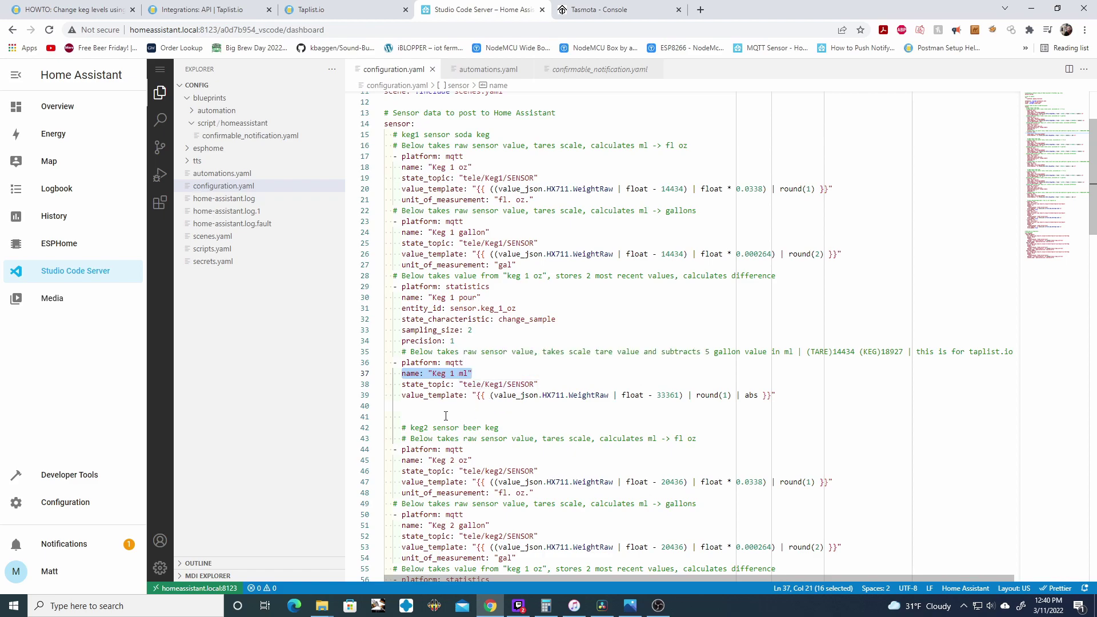
pyautogui.moveTo(402, 384); pyautogui.dragTo(455, 384)
pyautogui.moveTo(517, 387)
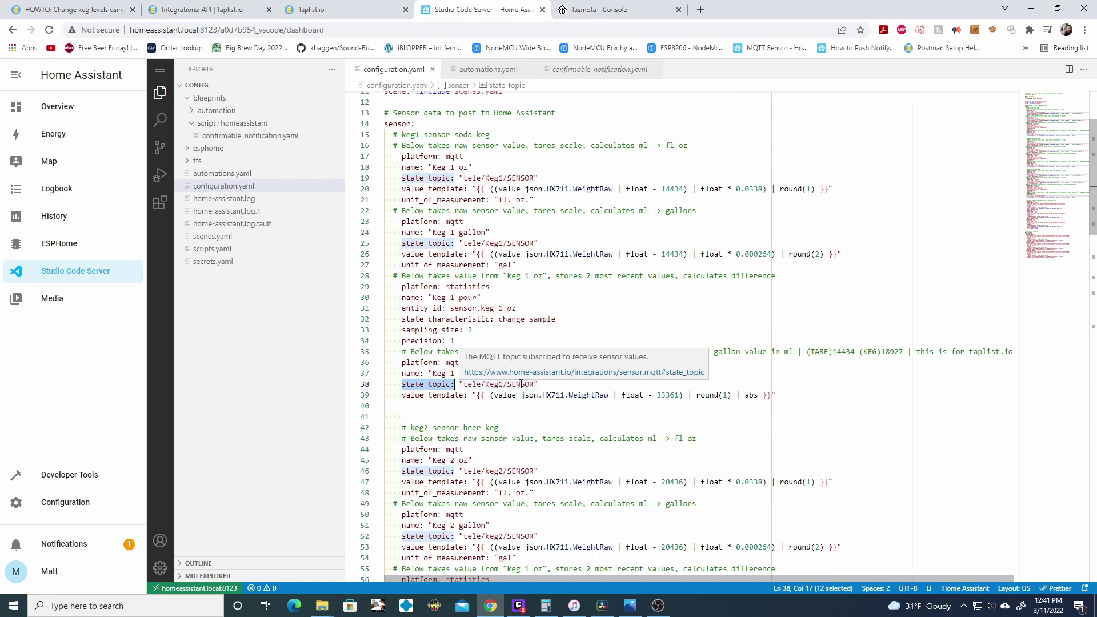
# Open the Tasmota console and highlight the tele/Keg1/SENSOR topic in the log.
pyautogui.click(599, 8)
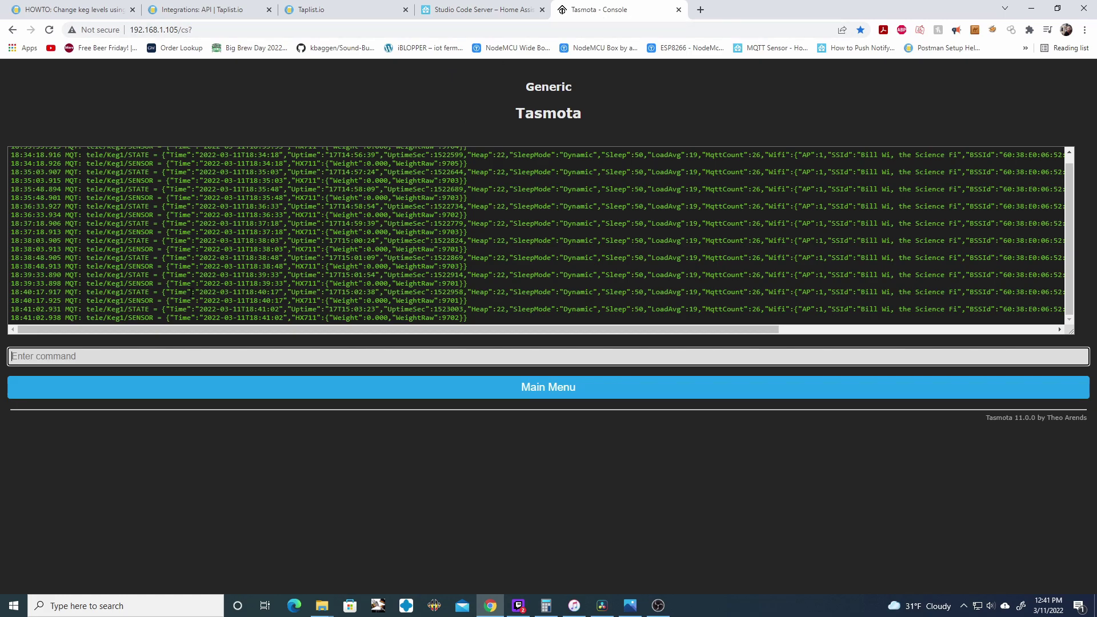
pyautogui.click(153, 301)
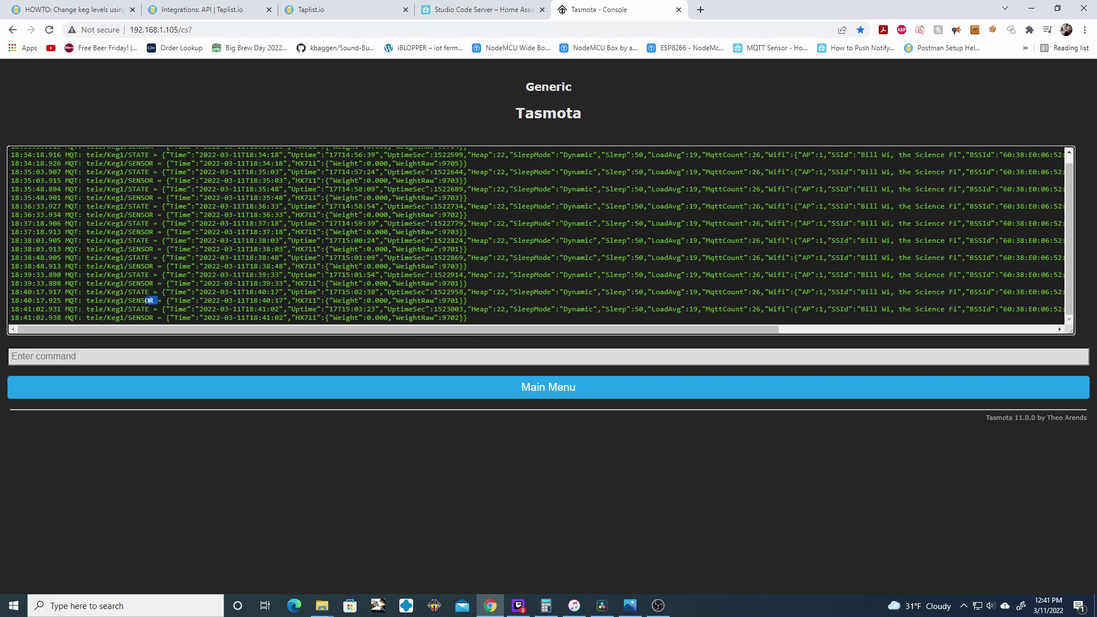
pyautogui.moveTo(154, 301); pyautogui.dragTo(87, 301)
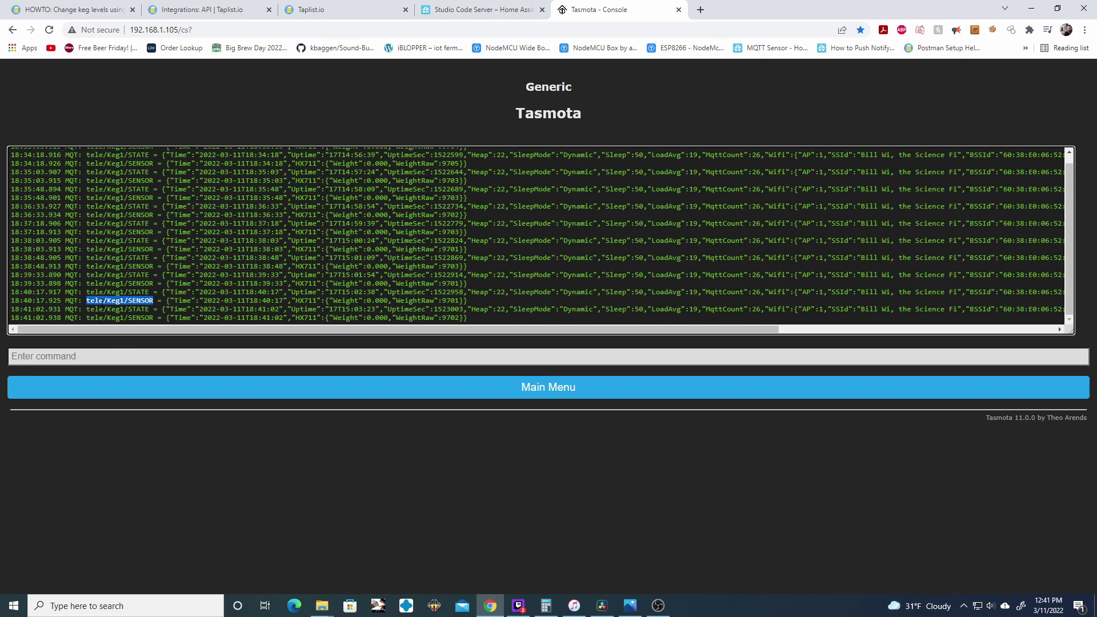
pyautogui.hotkey('ctrl', 'shift', 'Tab')
pyautogui.click(504, 394)
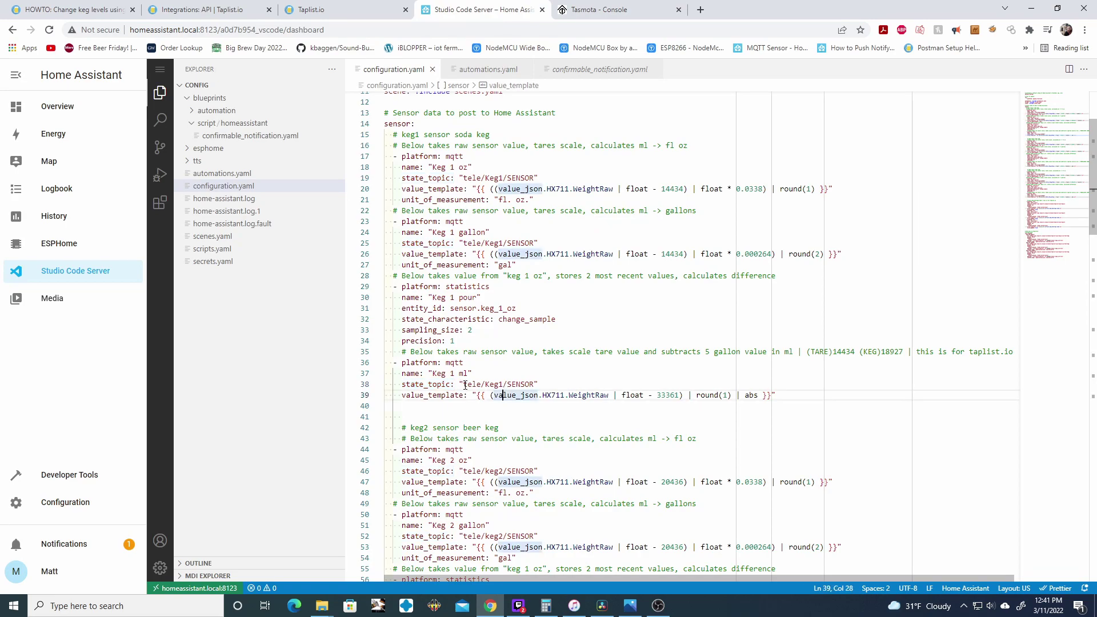
pyautogui.moveTo(463, 384); pyautogui.dragTo(539, 385)
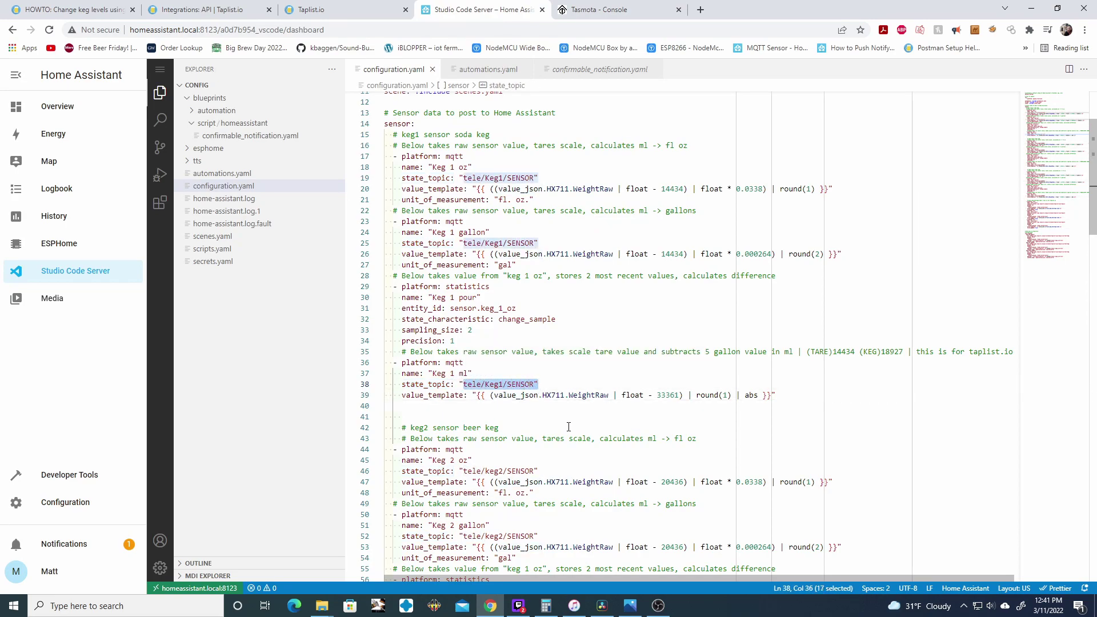
pyautogui.doubleClick(408, 396)
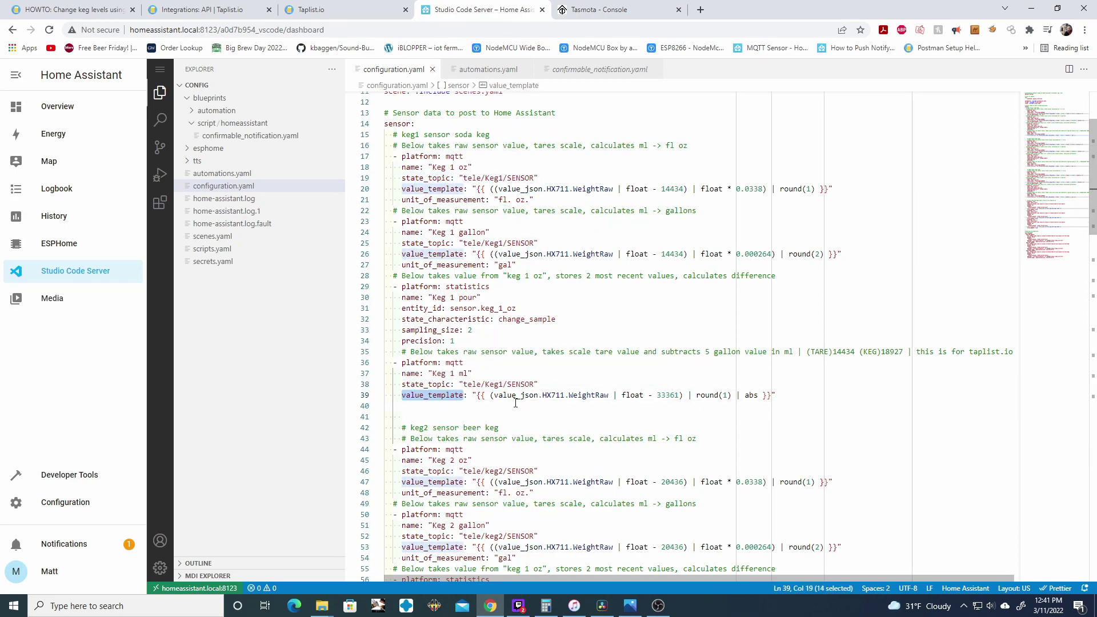
pyautogui.click(441, 384)
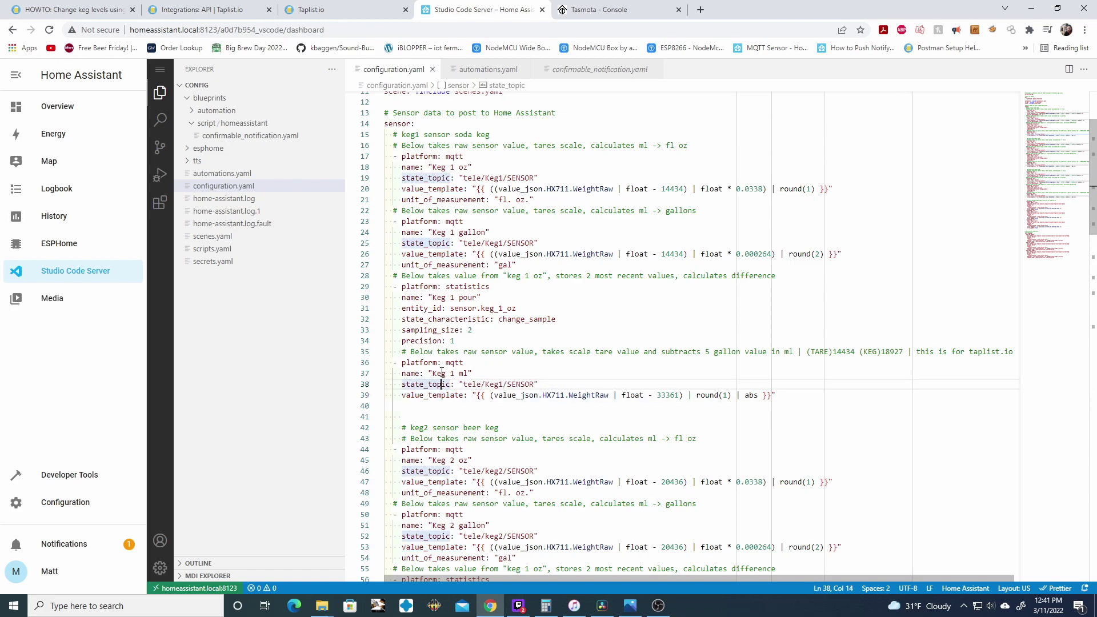
pyautogui.doubleClick(453, 363)
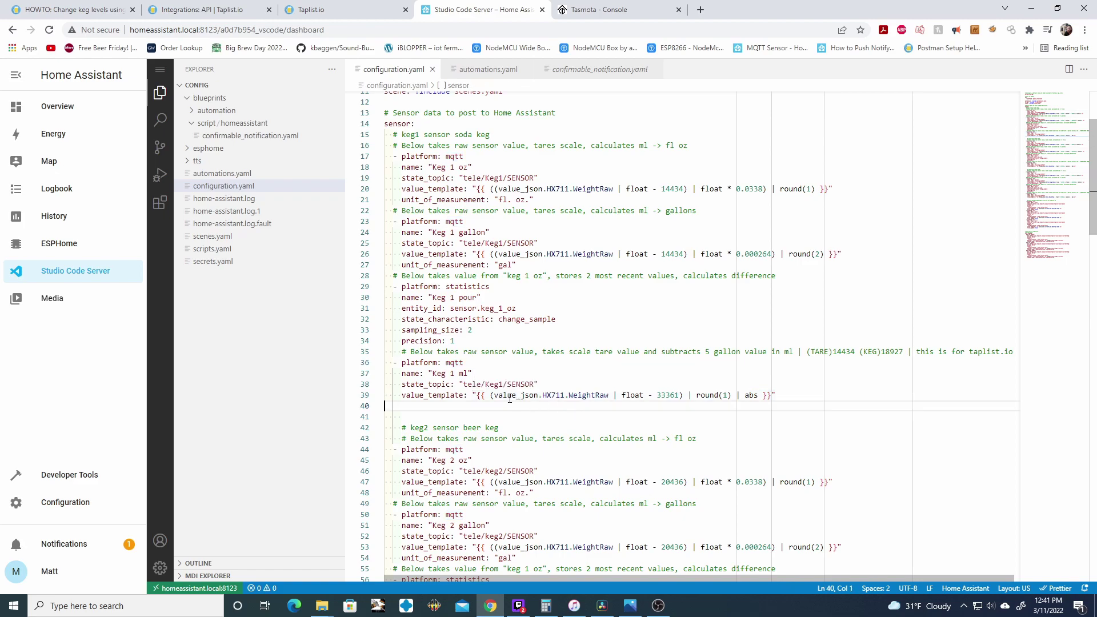
pyautogui.moveTo(518, 394); pyautogui.dragTo(759, 395)
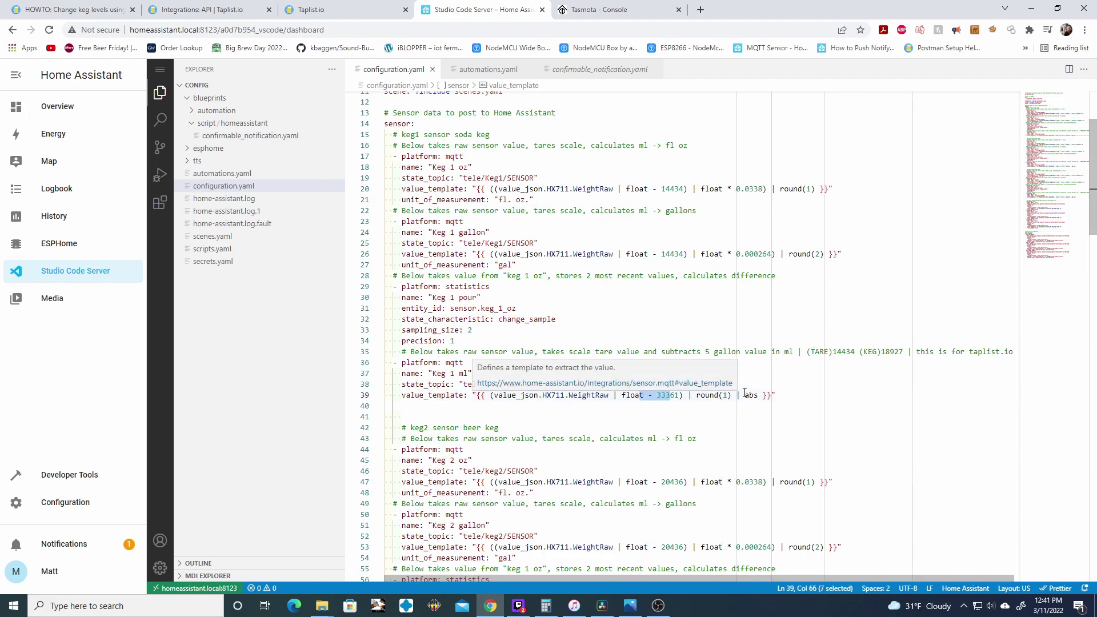
pyautogui.moveTo(746, 394); pyautogui.dragTo(758, 395)
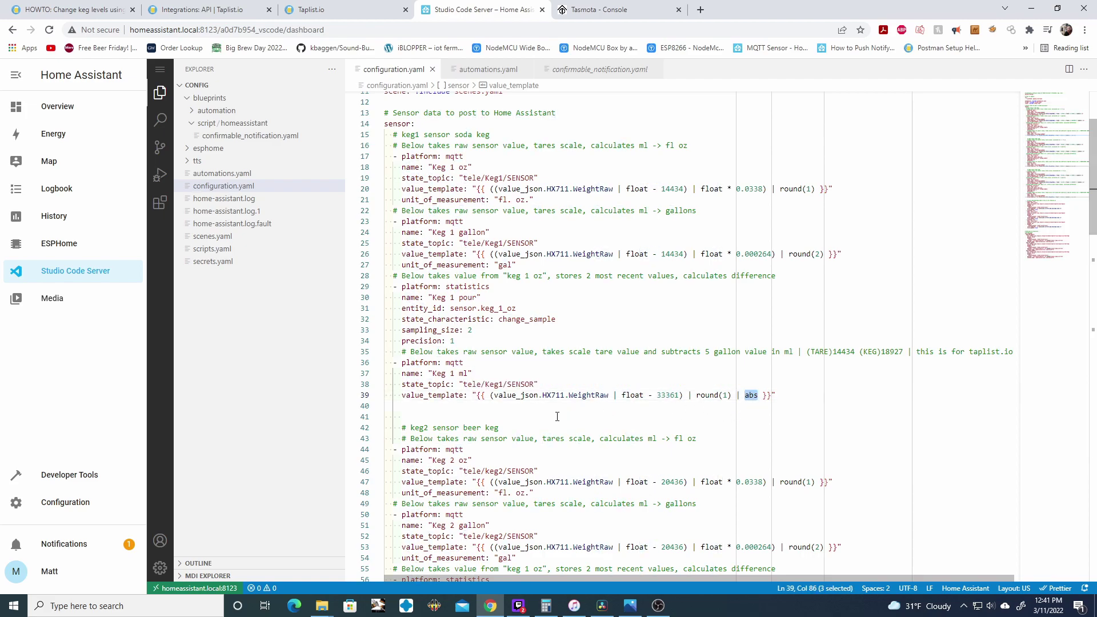
pyautogui.scroll(-20, 546, 416)
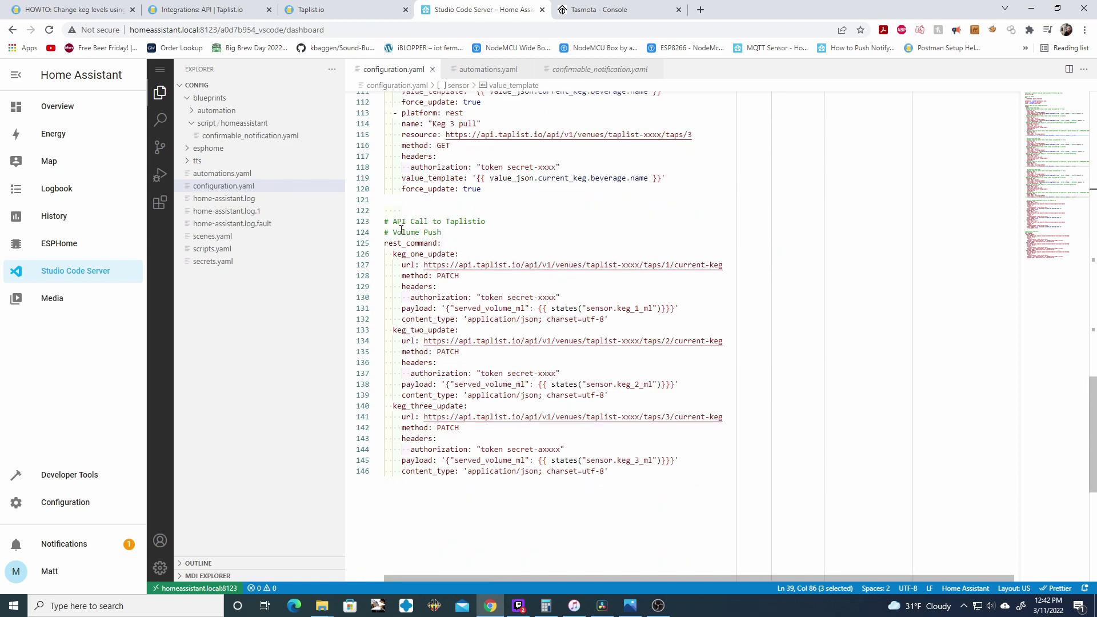
pyautogui.moveTo(393, 232); pyautogui.dragTo(441, 232)
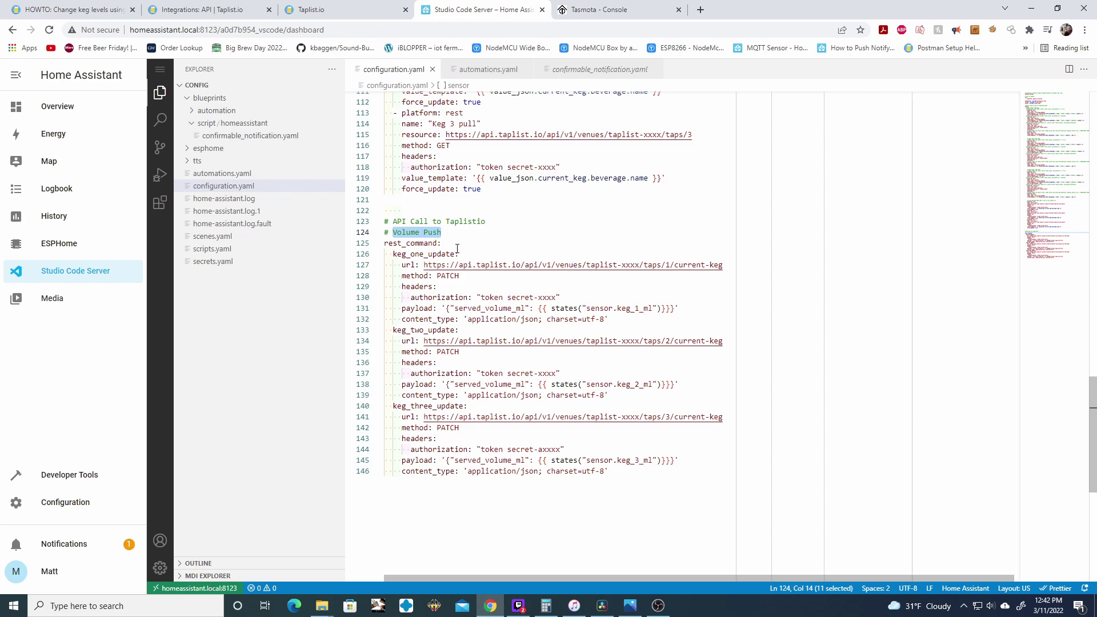
pyautogui.click(466, 235)
pyautogui.click(466, 245)
pyautogui.moveTo(386, 245); pyautogui.dragTo(445, 244)
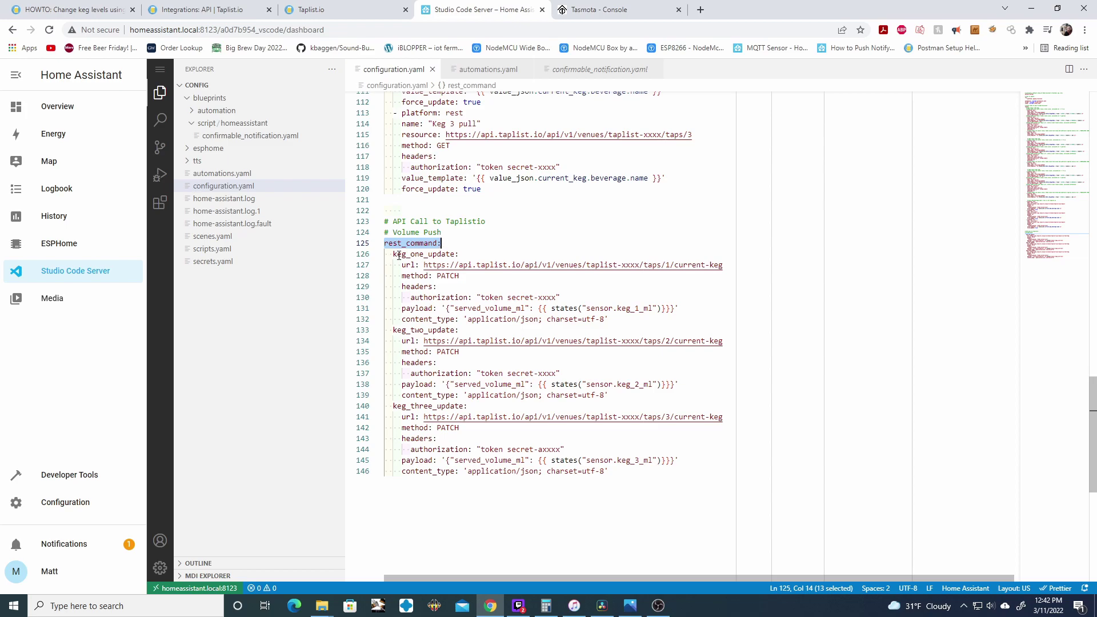
pyautogui.moveTo(398, 256); pyautogui.dragTo(455, 254)
pyautogui.moveTo(393, 329); pyautogui.dragTo(458, 330)
pyautogui.moveTo(394, 406); pyautogui.dragTo(459, 407)
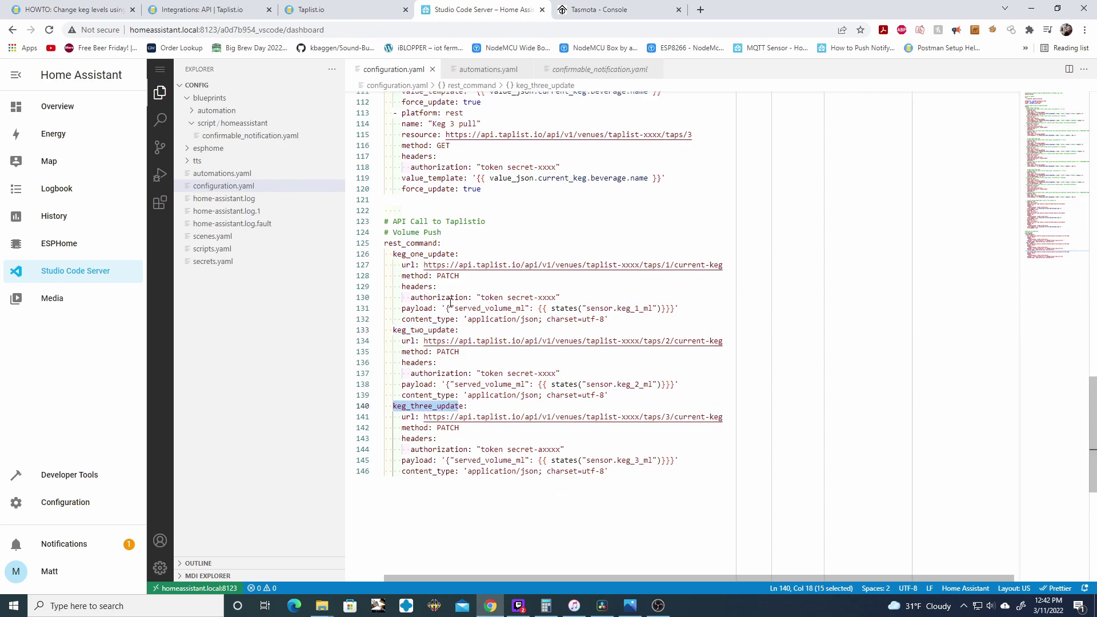
pyautogui.moveTo(384, 242); pyautogui.dragTo(444, 243)
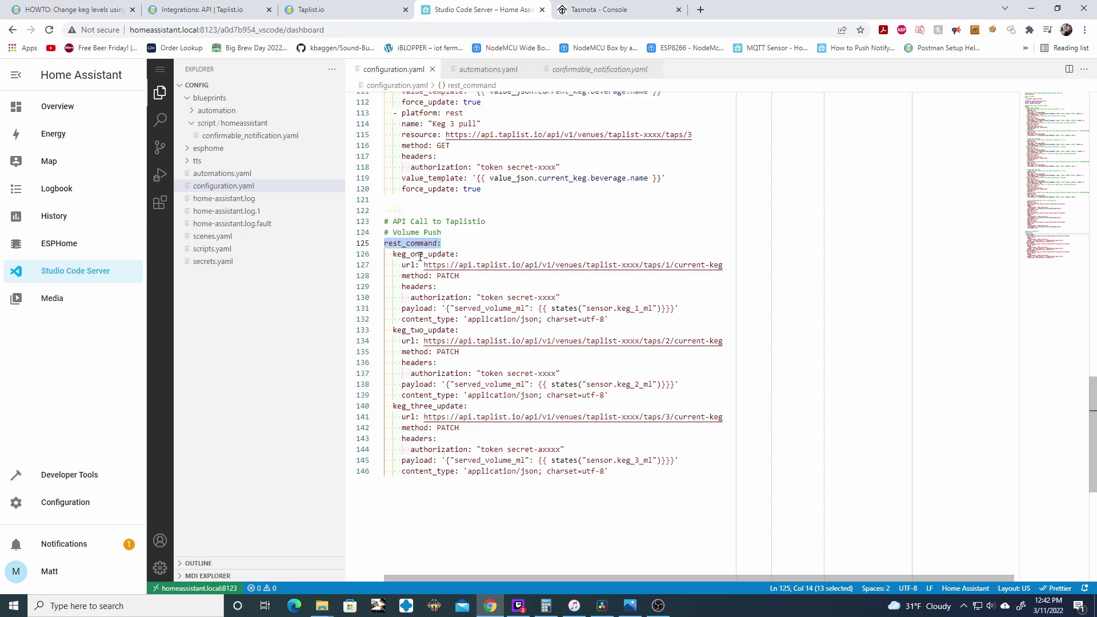
pyautogui.moveTo(389, 254); pyautogui.dragTo(461, 255)
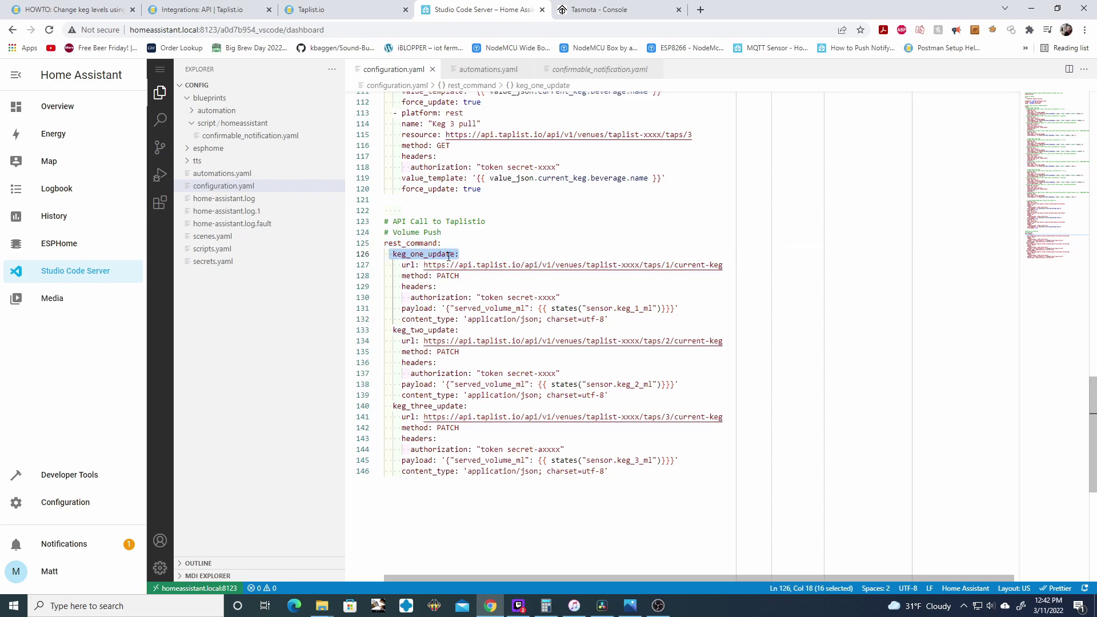
pyautogui.doubleClick(403, 265)
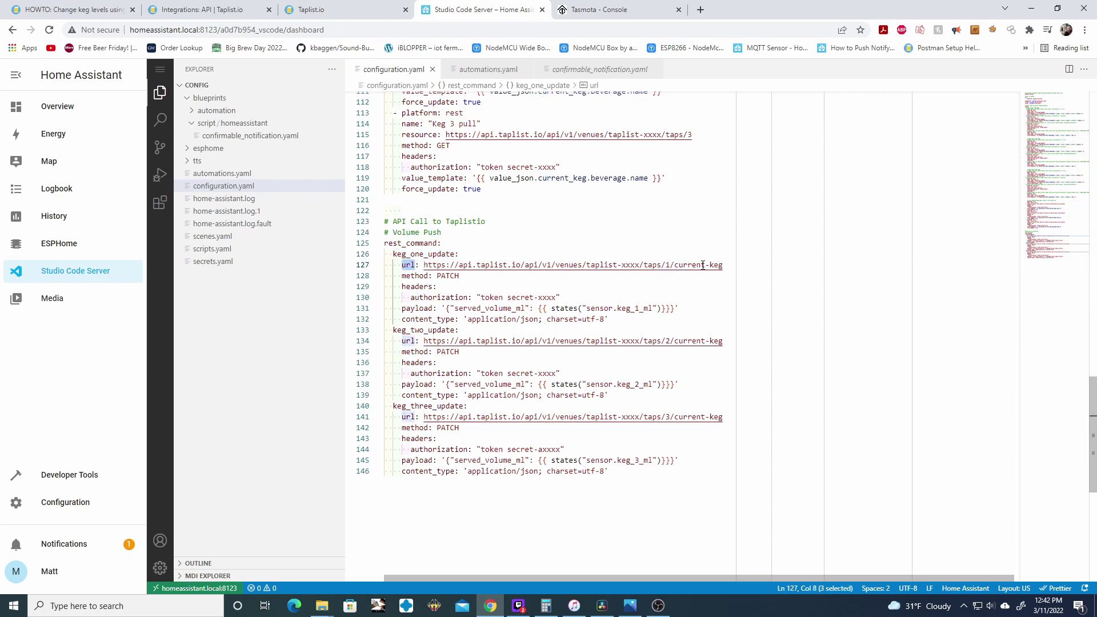
pyautogui.moveTo(731, 268); pyautogui.dragTo(423, 266)
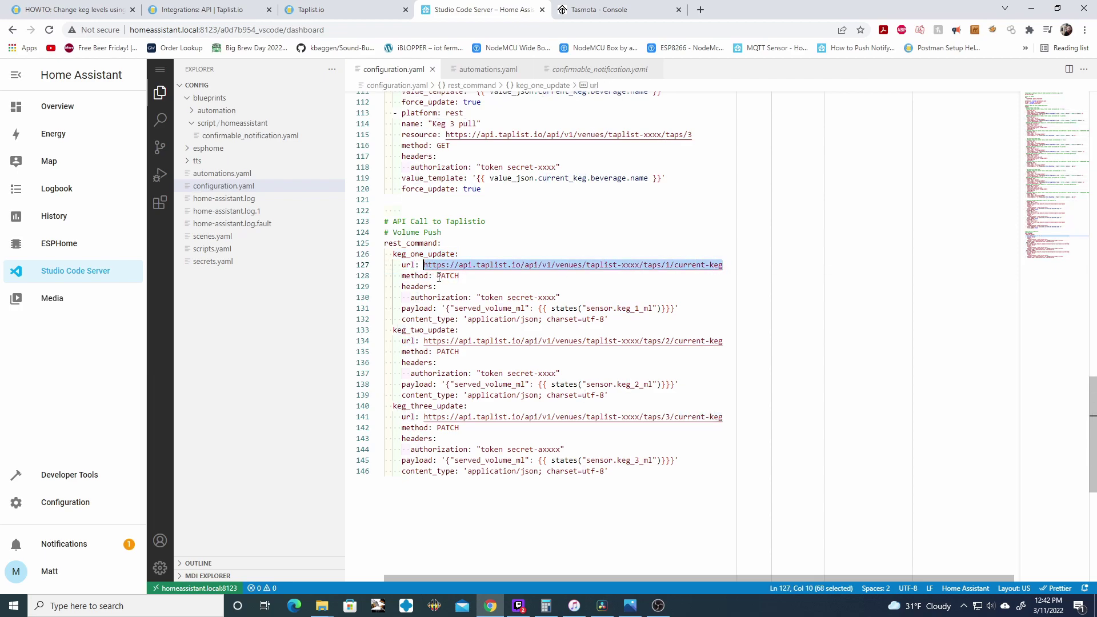
pyautogui.click(617, 284)
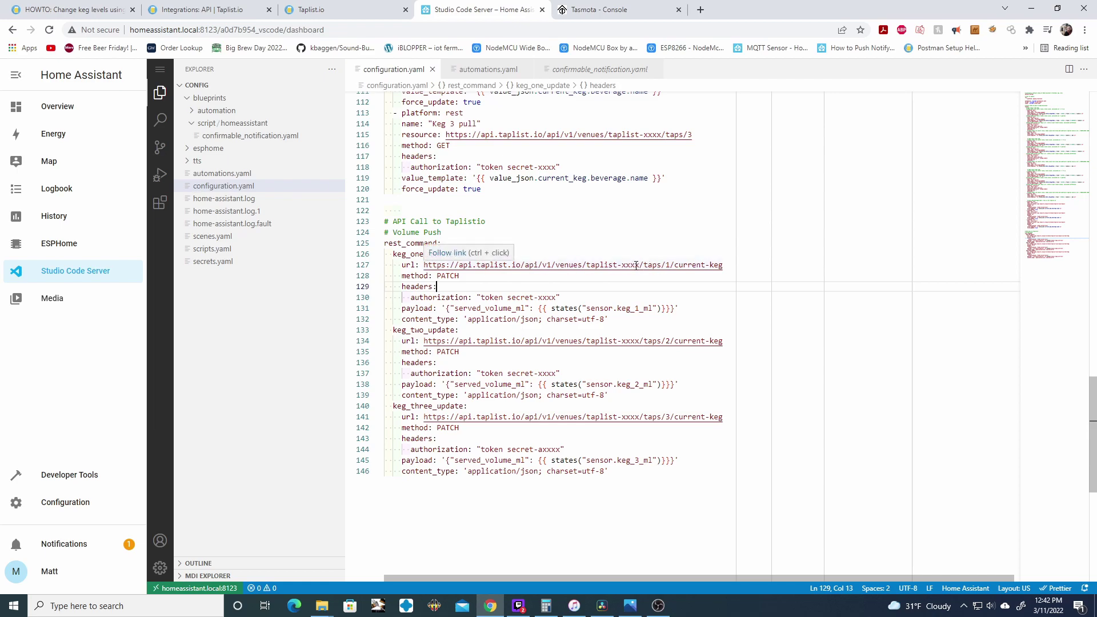
pyautogui.moveTo(640, 264); pyautogui.dragTo(587, 265)
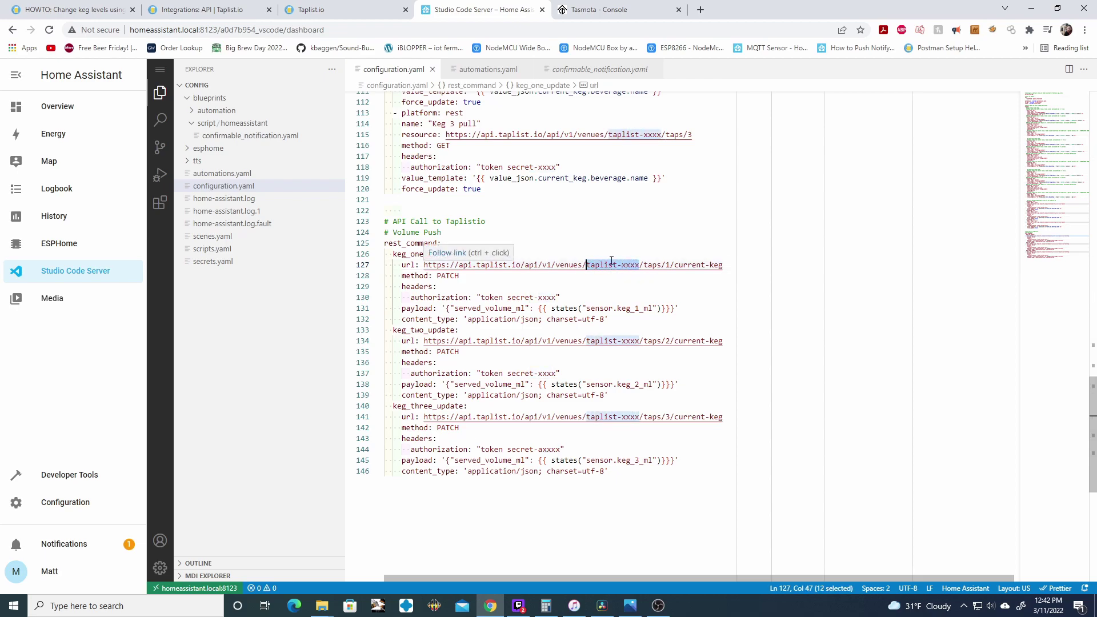
pyautogui.click(677, 273)
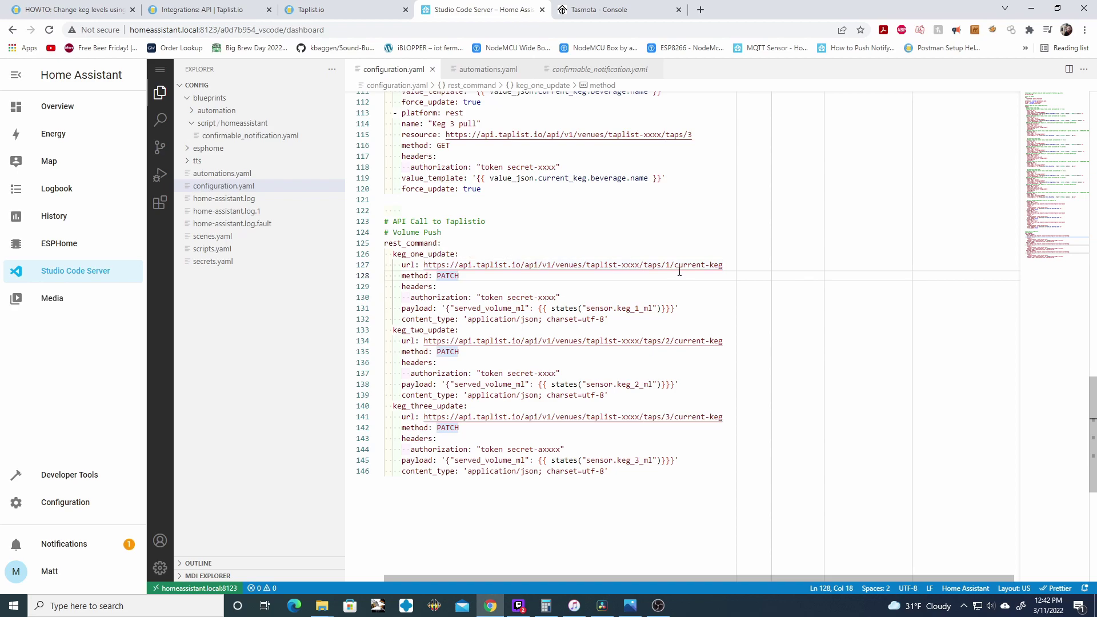
pyautogui.moveTo(663, 319); pyautogui.dragTo(384, 253)
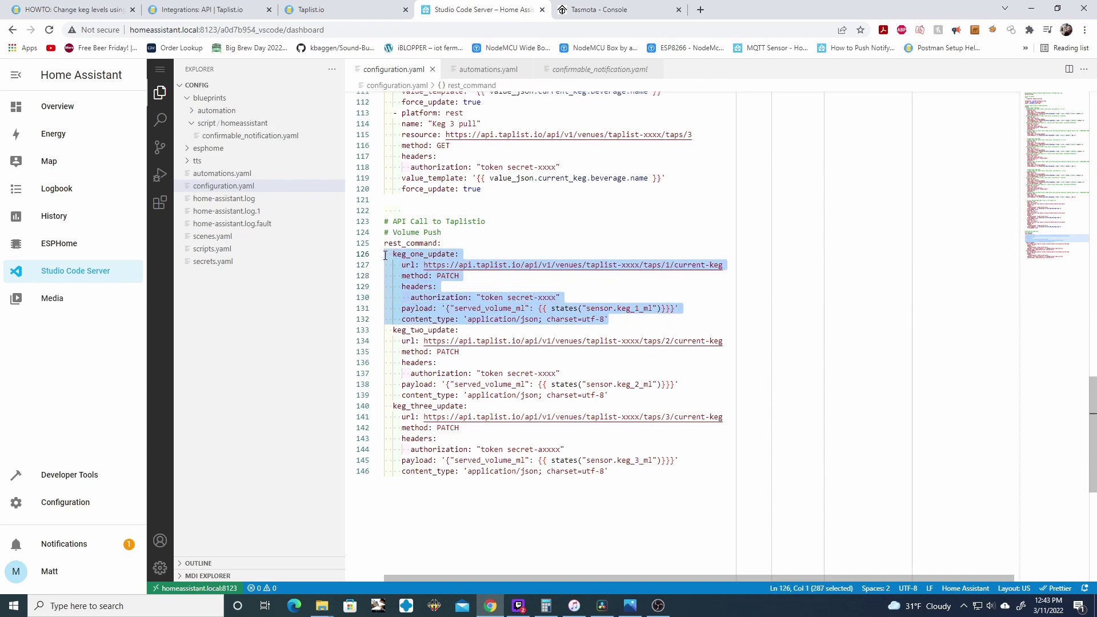
pyautogui.click(665, 294)
pyautogui.doubleClick(668, 265)
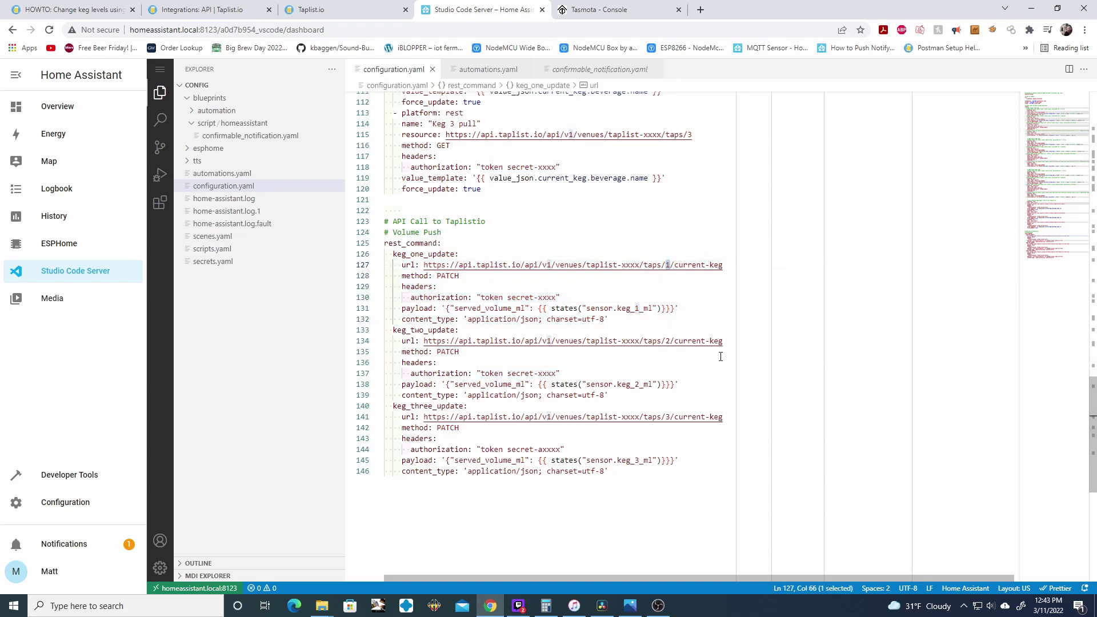
pyautogui.doubleClick(669, 341)
pyautogui.doubleClick(669, 417)
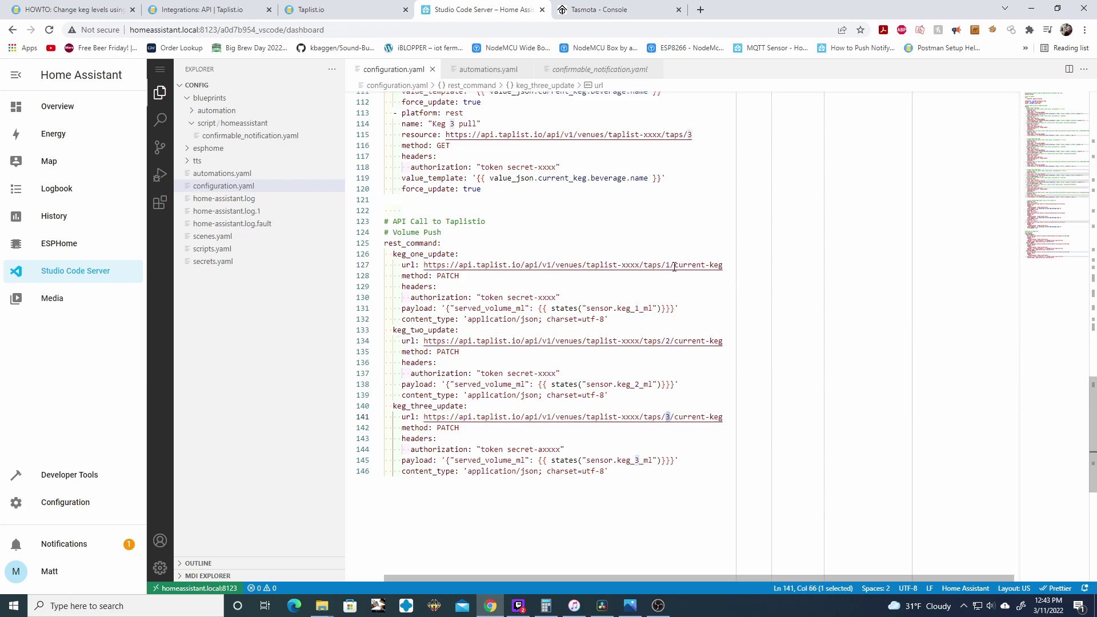
pyautogui.moveTo(674, 266); pyautogui.dragTo(724, 266)
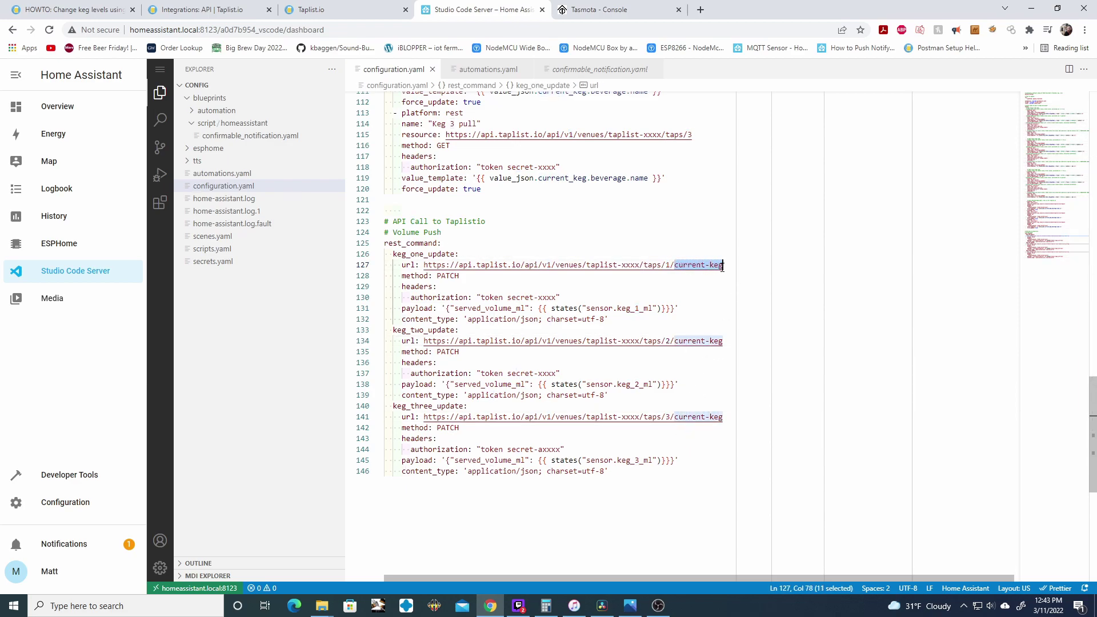
pyautogui.doubleClick(670, 265)
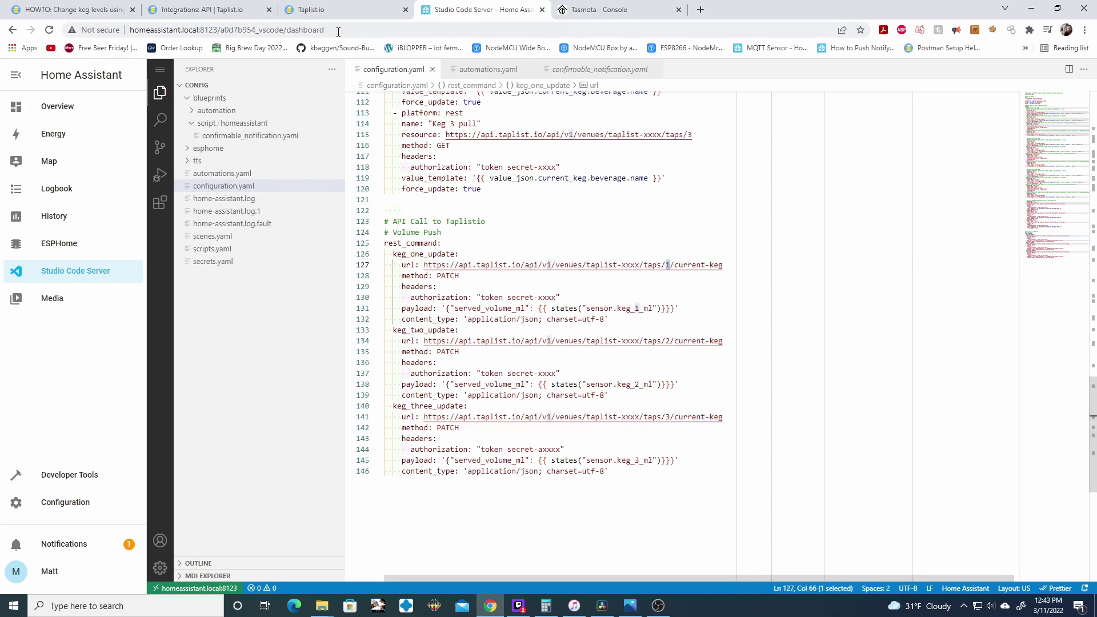
pyautogui.click(326, 9)
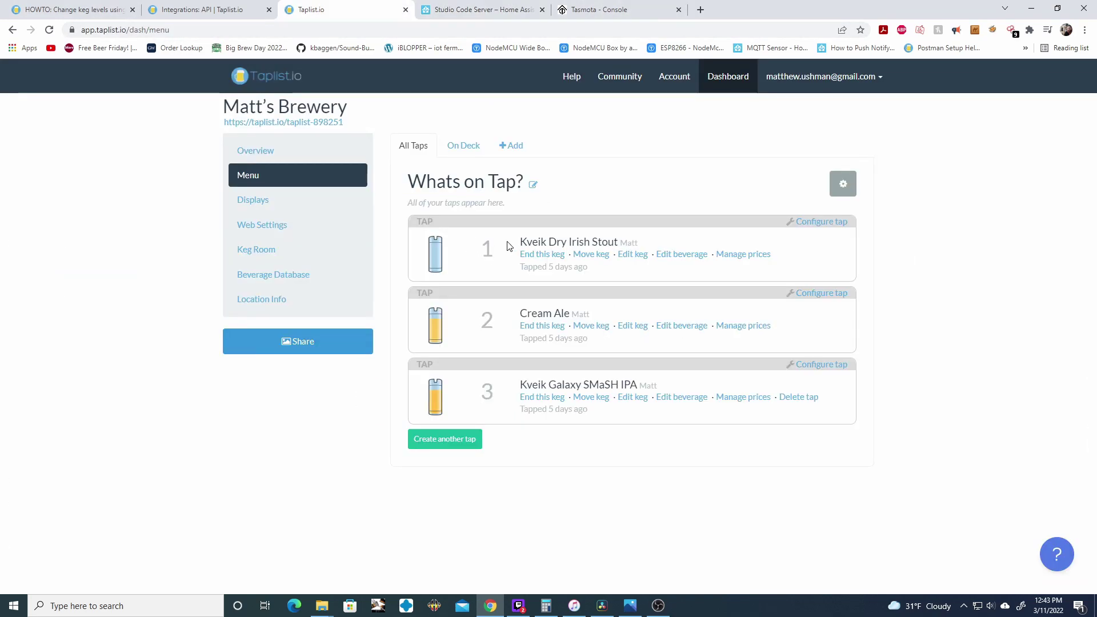
pyautogui.click(483, 9)
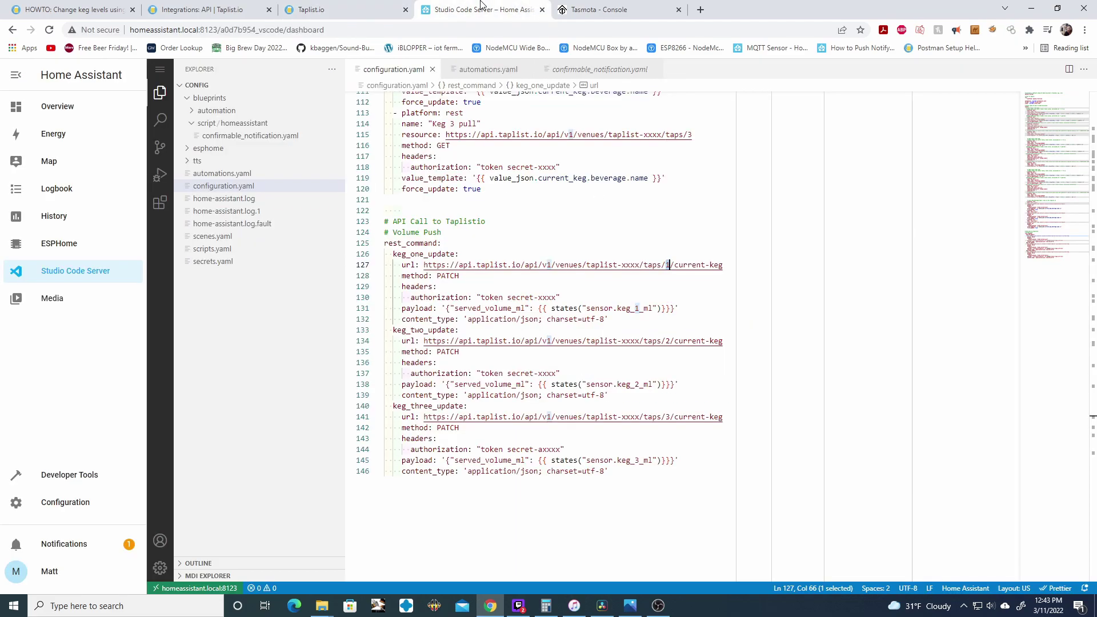
pyautogui.click(549, 297)
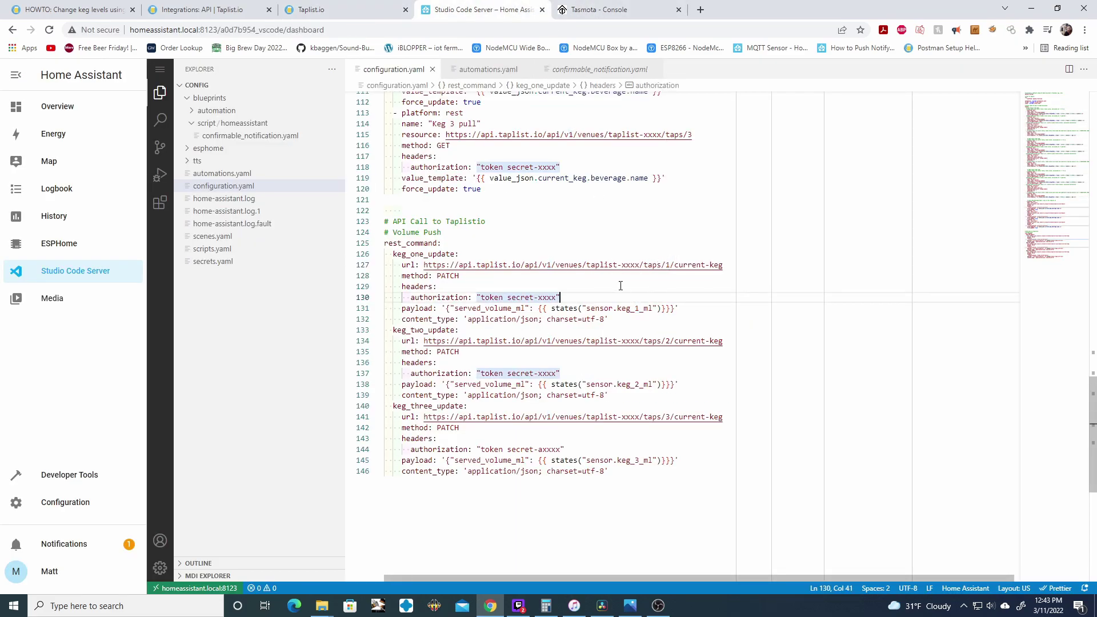
pyautogui.click(632, 285)
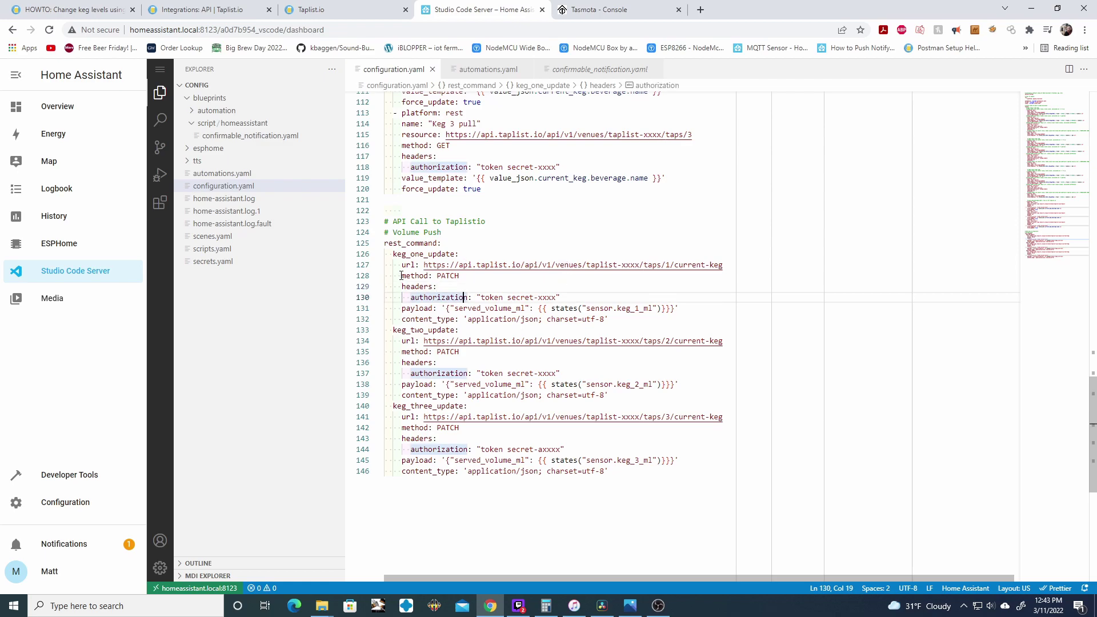
pyautogui.moveTo(402, 275); pyautogui.dragTo(468, 298)
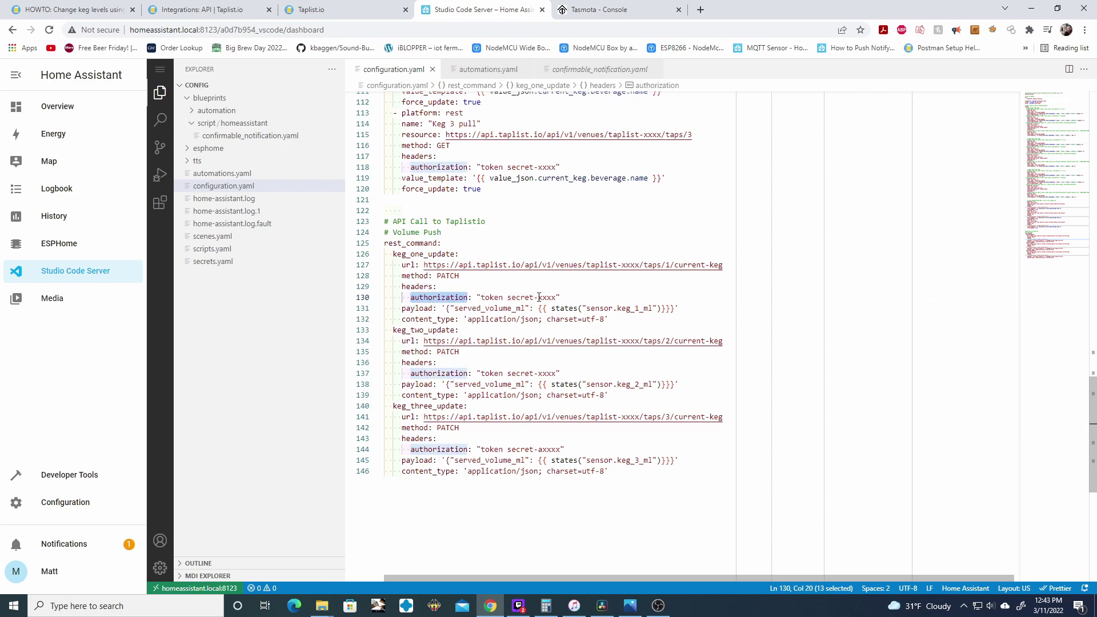
pyautogui.moveTo(508, 297); pyautogui.dragTo(555, 297)
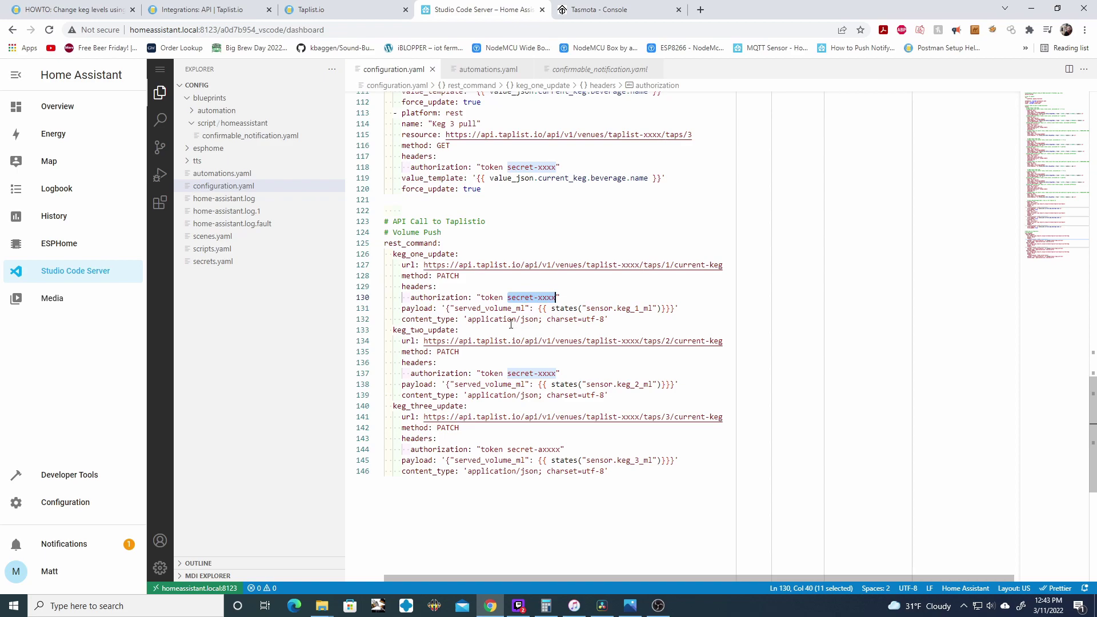
pyautogui.doubleClick(417, 309)
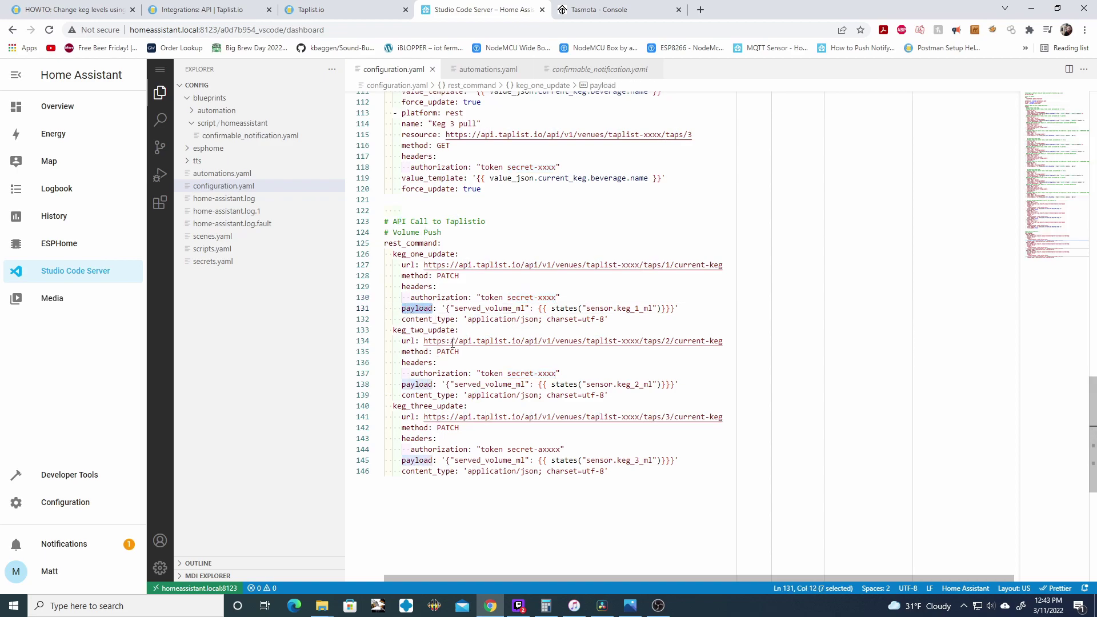
pyautogui.click(472, 308)
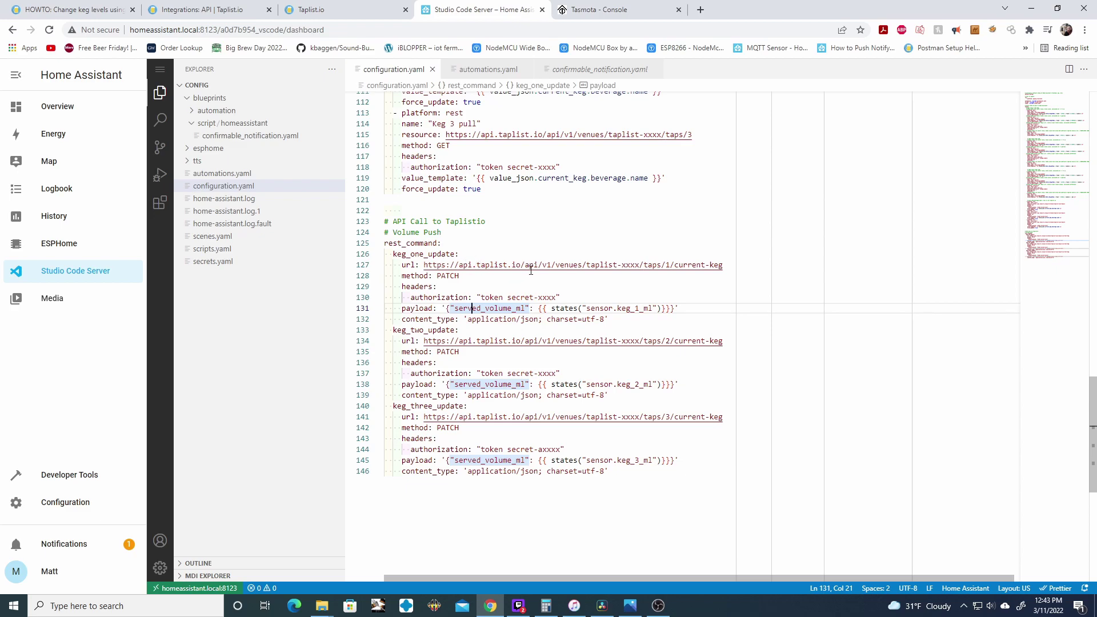
pyautogui.moveTo(666, 266); pyautogui.dragTo(675, 266)
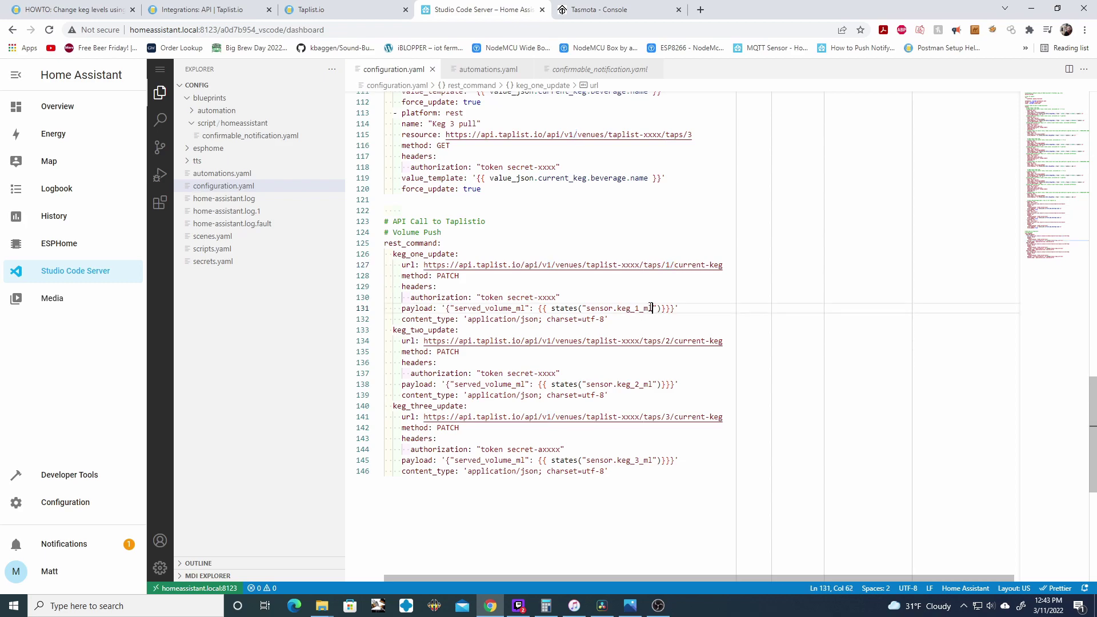
pyautogui.moveTo(653, 308); pyautogui.dragTo(586, 308)
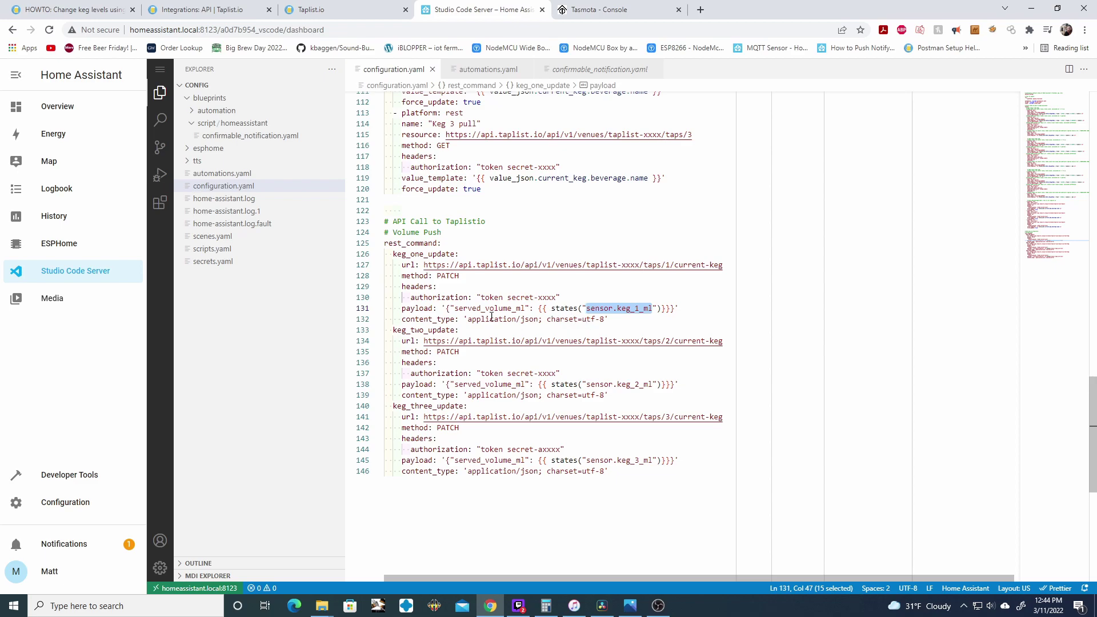
pyautogui.moveTo(524, 309); pyautogui.dragTo(454, 309)
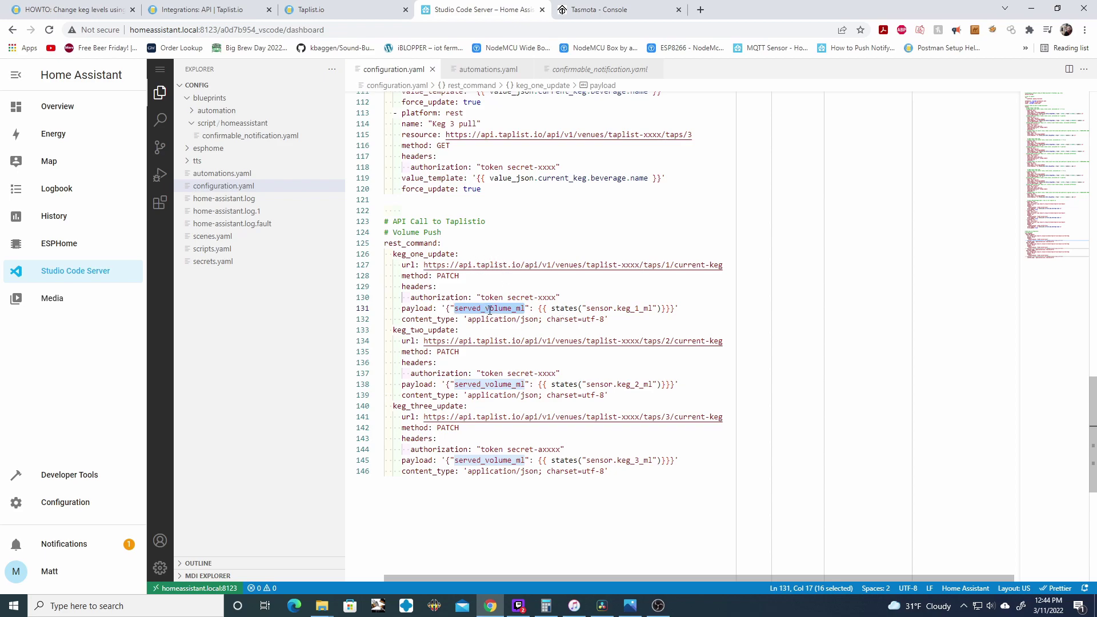
pyautogui.moveTo(525, 309); pyautogui.dragTo(454, 309)
pyautogui.moveTo(547, 308); pyautogui.dragTo(663, 309)
pyautogui.moveTo(587, 309); pyautogui.dragTo(653, 308)
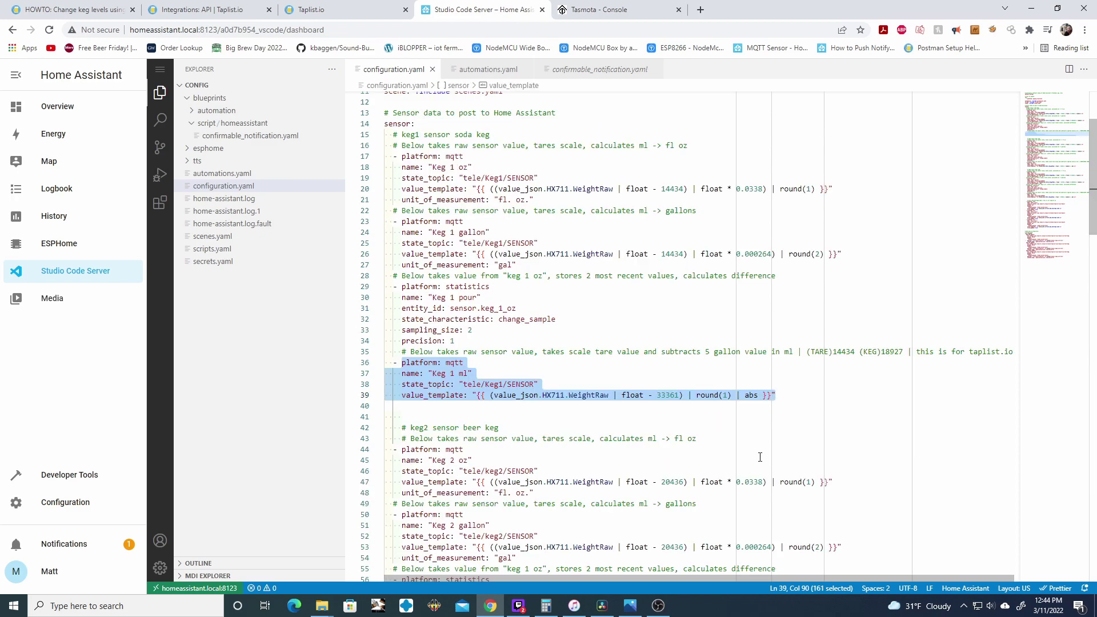
pyautogui.click(515, 411)
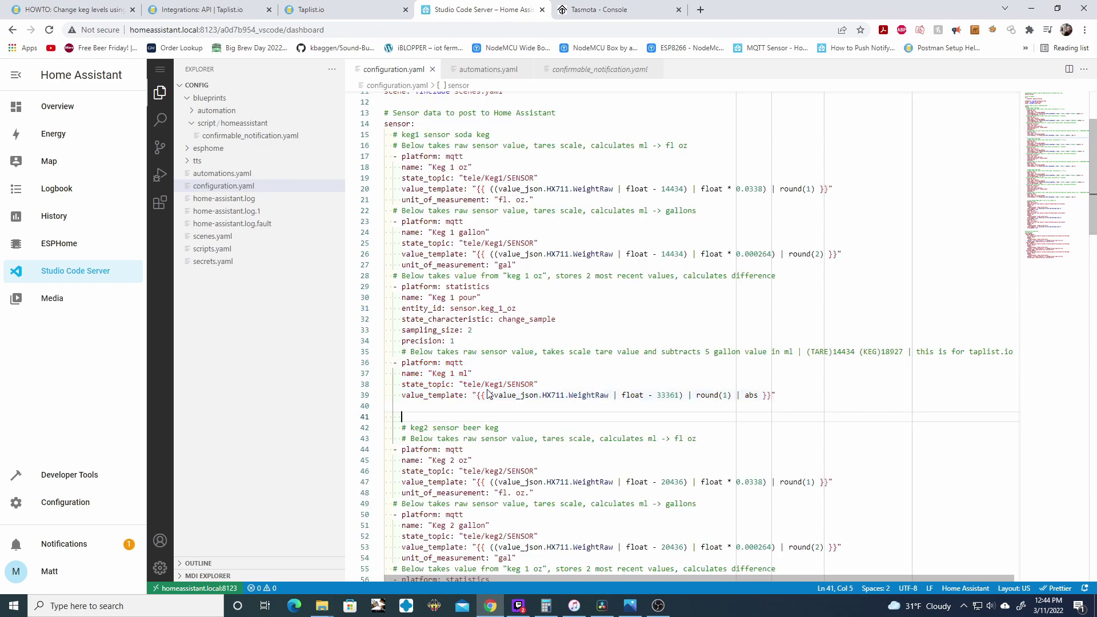
pyautogui.moveTo(472, 384); pyautogui.dragTo(777, 395)
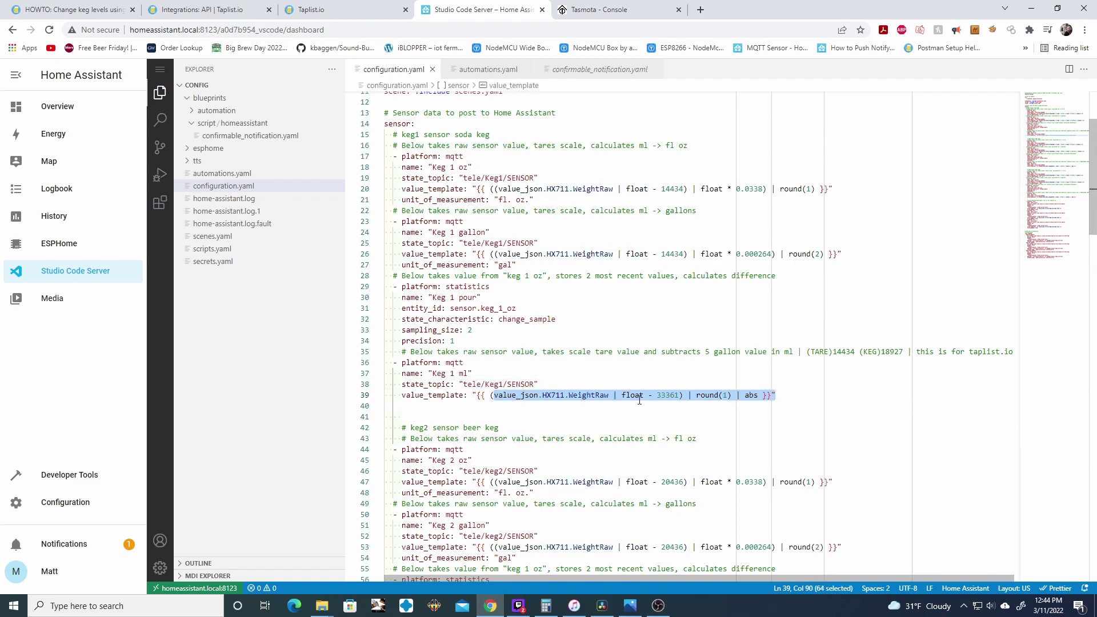
pyautogui.scroll(-20, 640, 400)
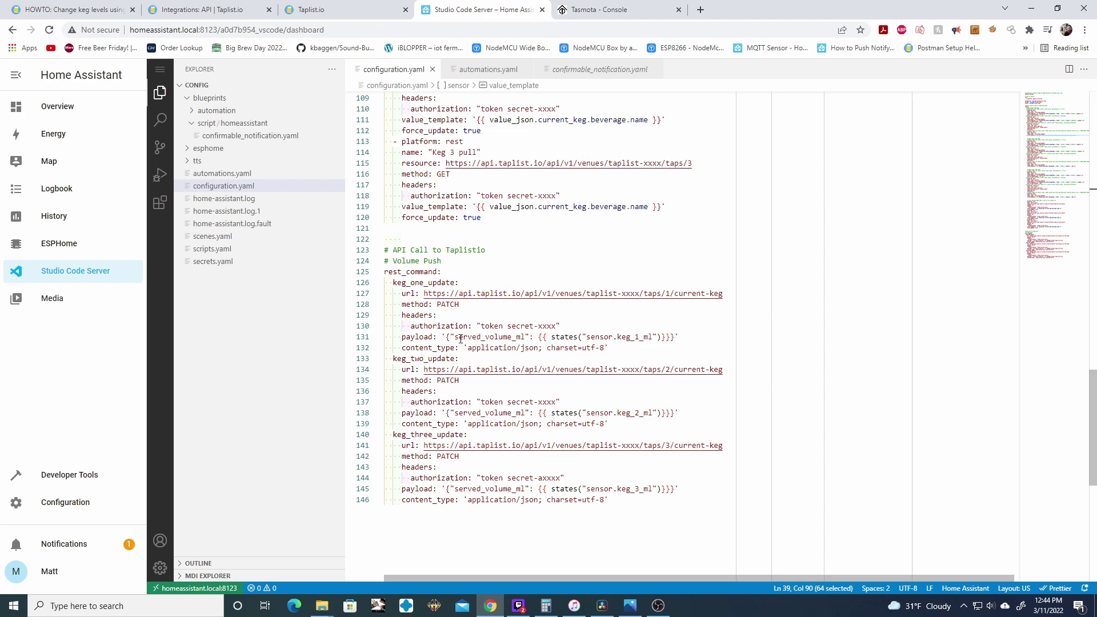
pyautogui.moveTo(454, 337); pyautogui.dragTo(524, 337)
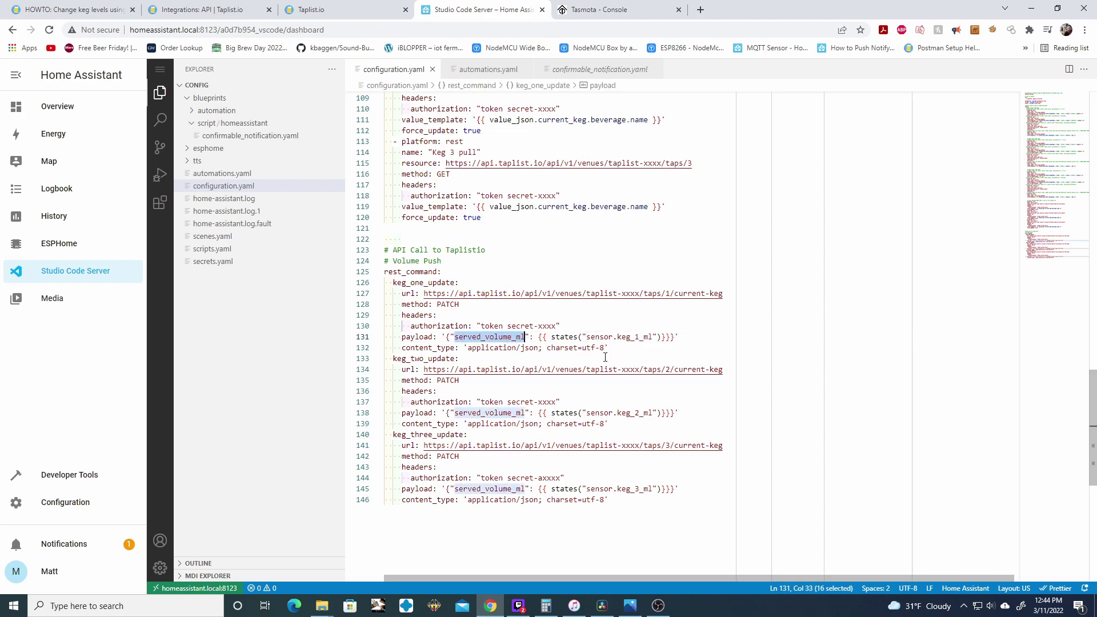
pyautogui.moveTo(400, 347); pyautogui.dragTo(538, 348)
pyautogui.click(638, 350)
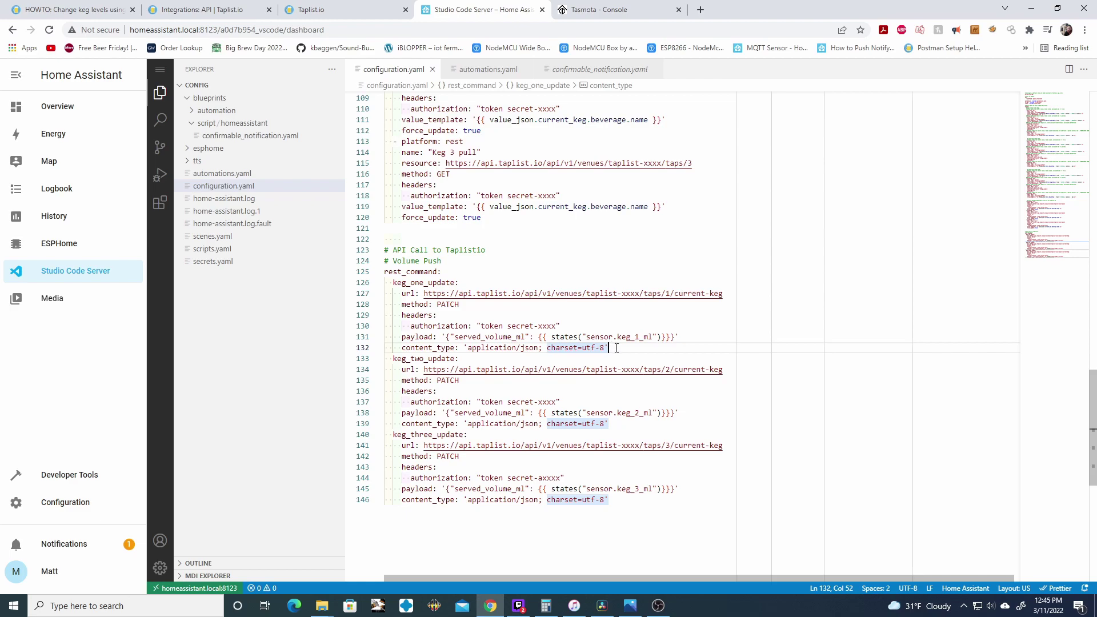
pyautogui.moveTo(395, 283); pyautogui.dragTo(609, 349)
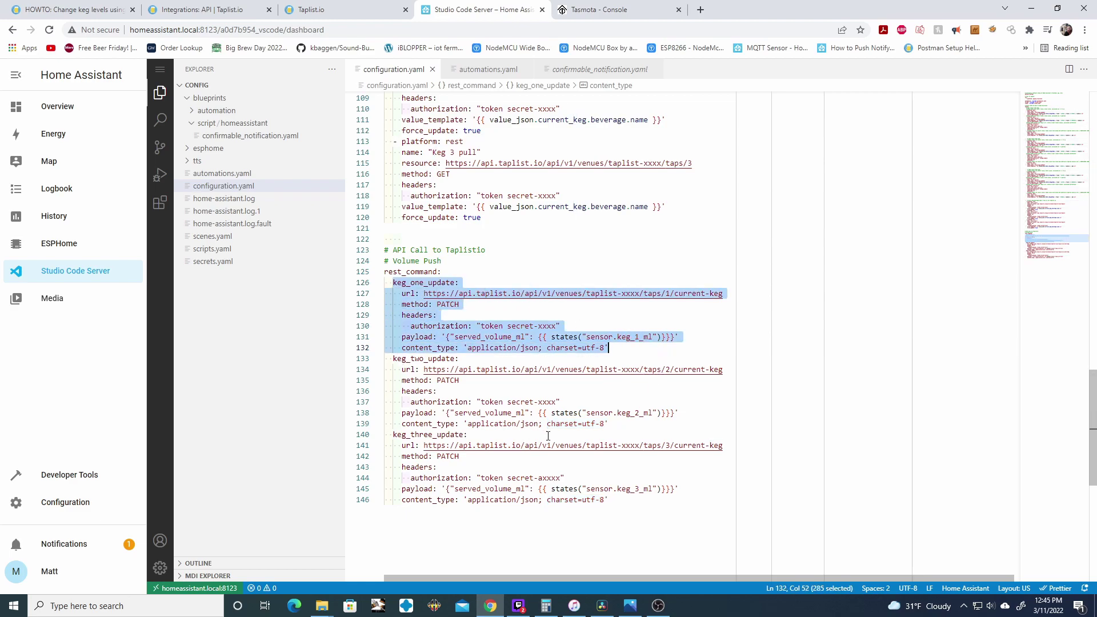
pyautogui.click(660, 393)
pyautogui.moveTo(634, 412); pyautogui.dragTo(640, 413)
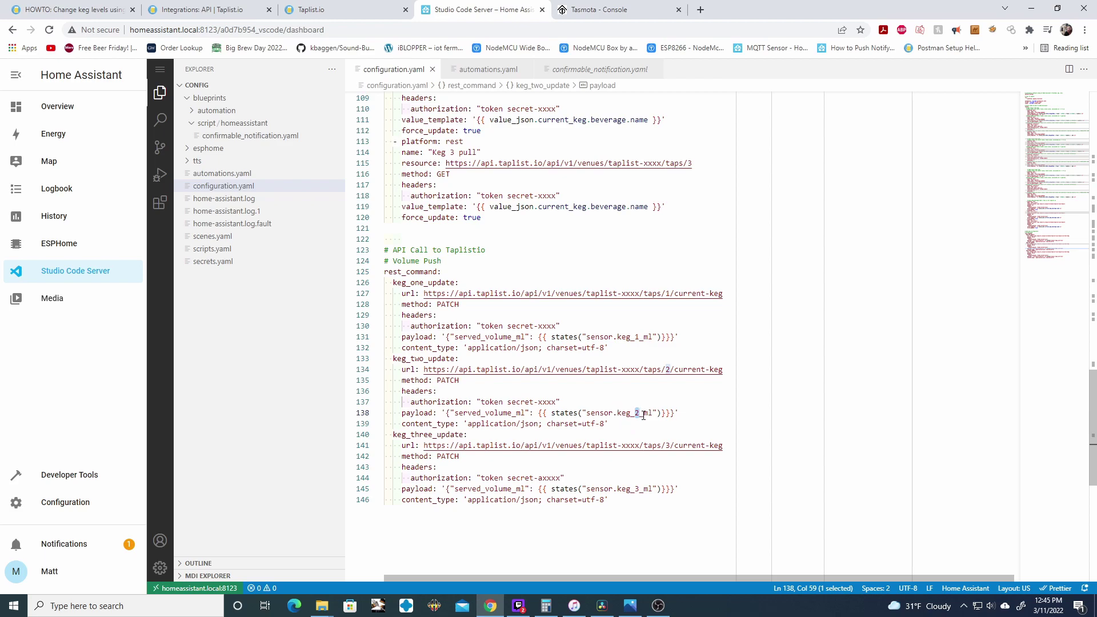
pyautogui.moveTo(644, 413); pyautogui.dragTo(613, 412)
pyautogui.moveTo(613, 489); pyautogui.dragTo(653, 491)
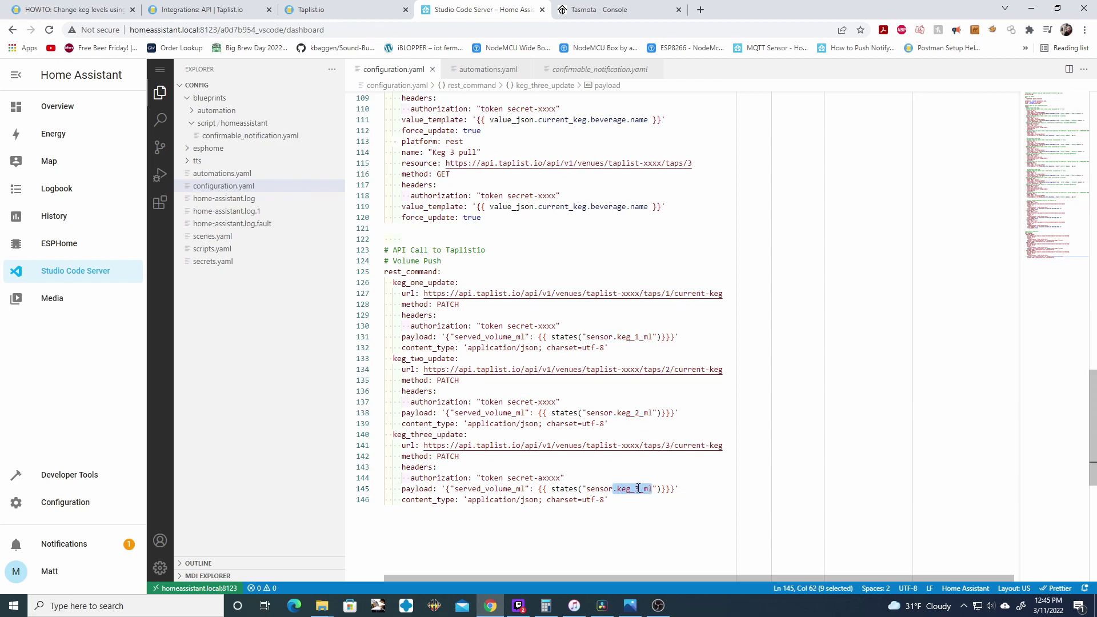
pyautogui.click(667, 370)
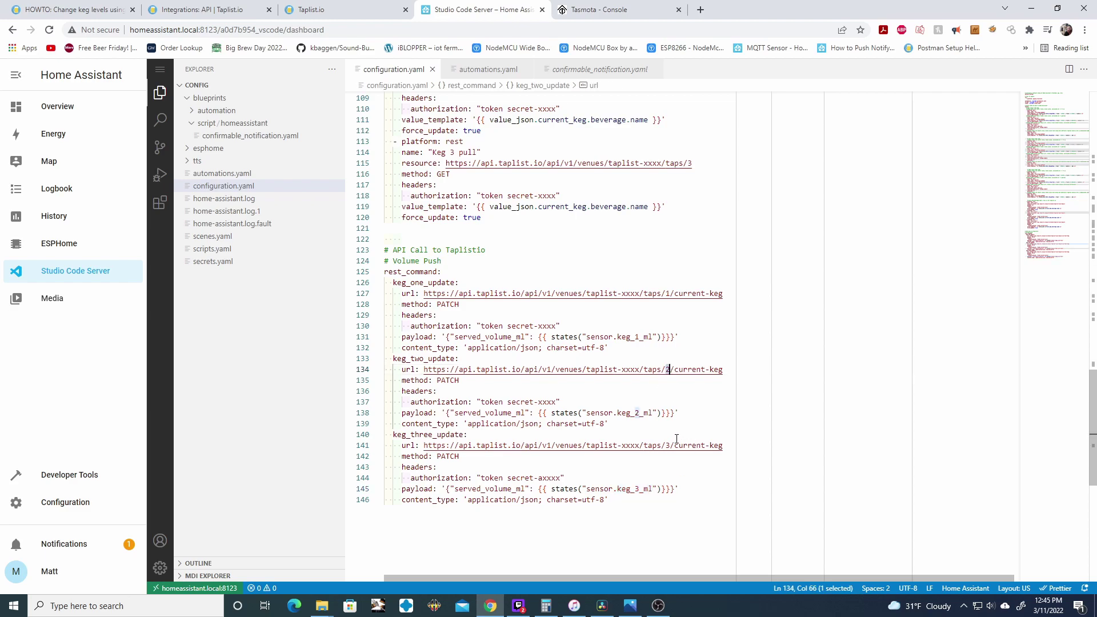
pyautogui.moveTo(662, 445); pyautogui.dragTo(675, 446)
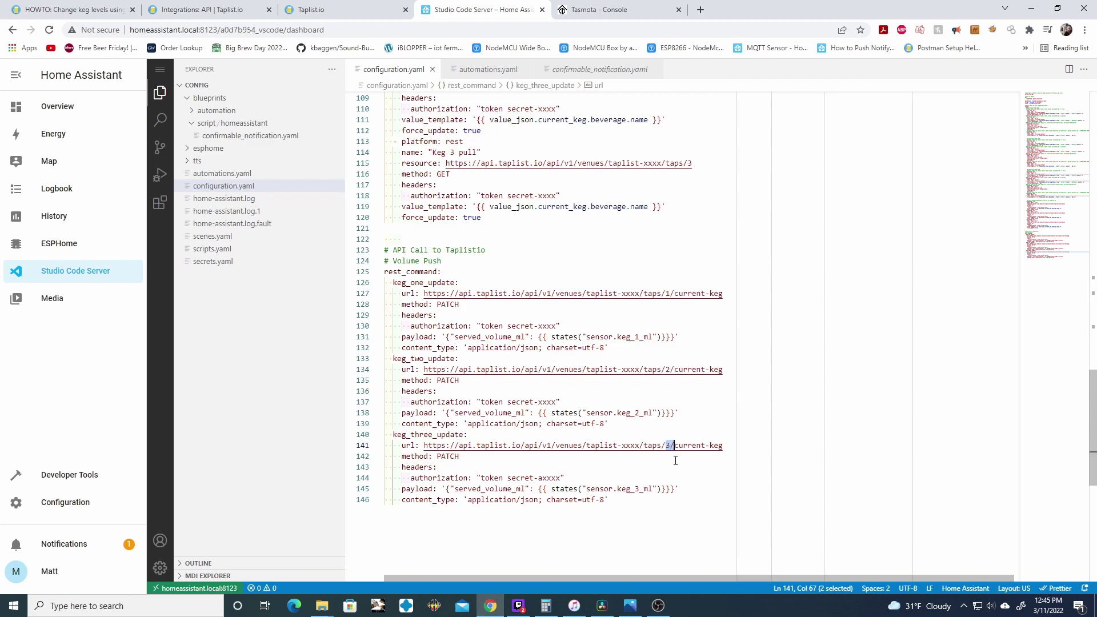
pyautogui.scroll(4, 710, 272)
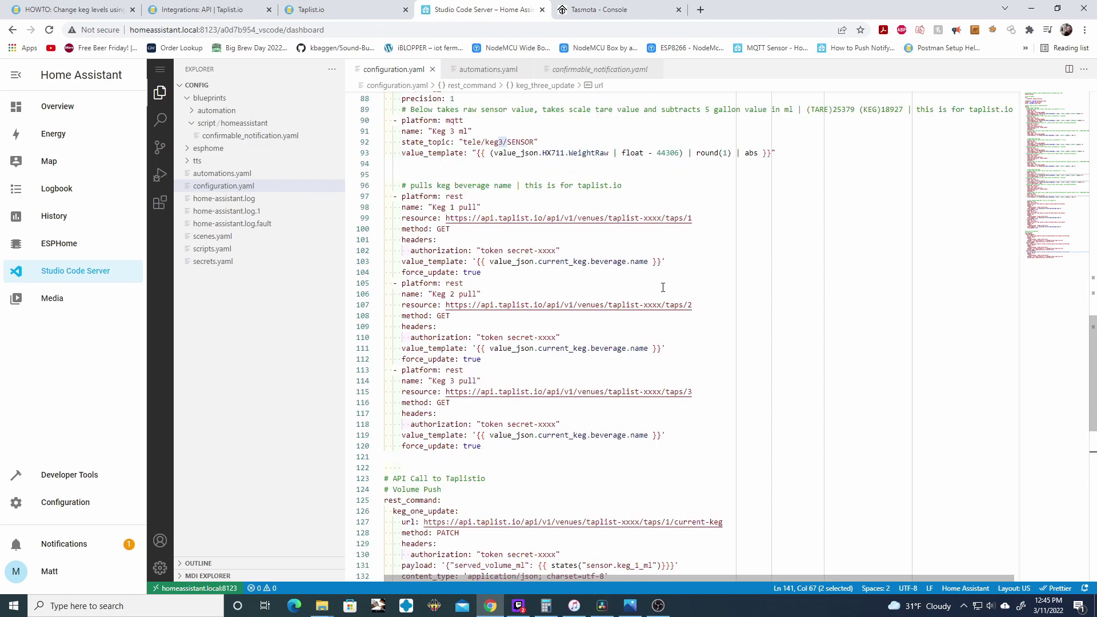
pyautogui.moveTo(418, 185); pyautogui.dragTo(597, 184)
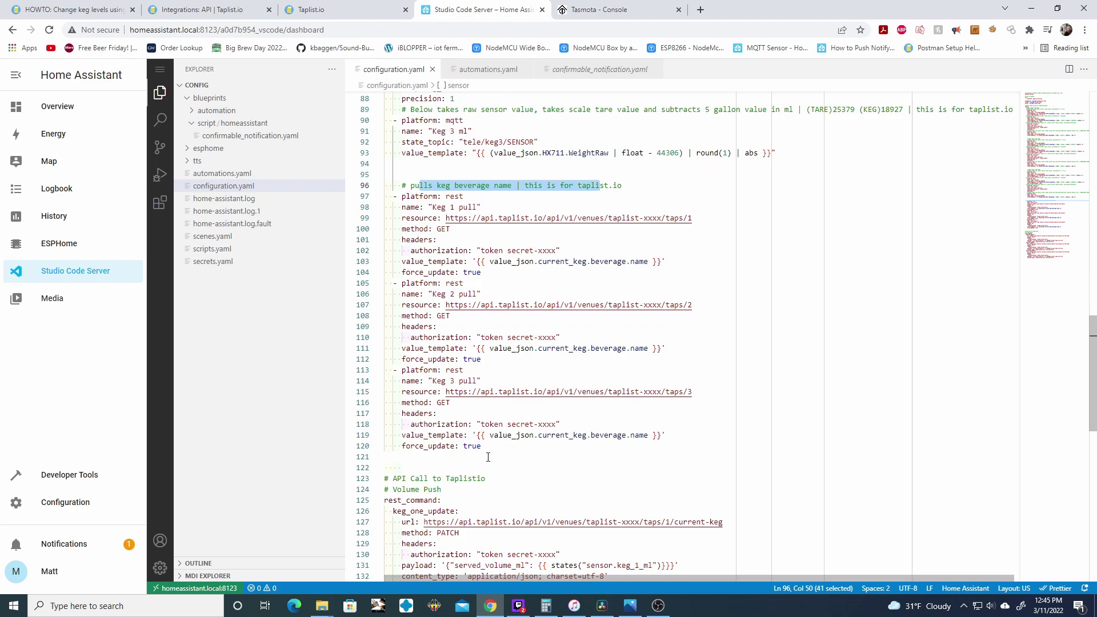
pyautogui.scroll(1, 409, 199)
pyautogui.moveTo(393, 224); pyautogui.dragTo(564, 296)
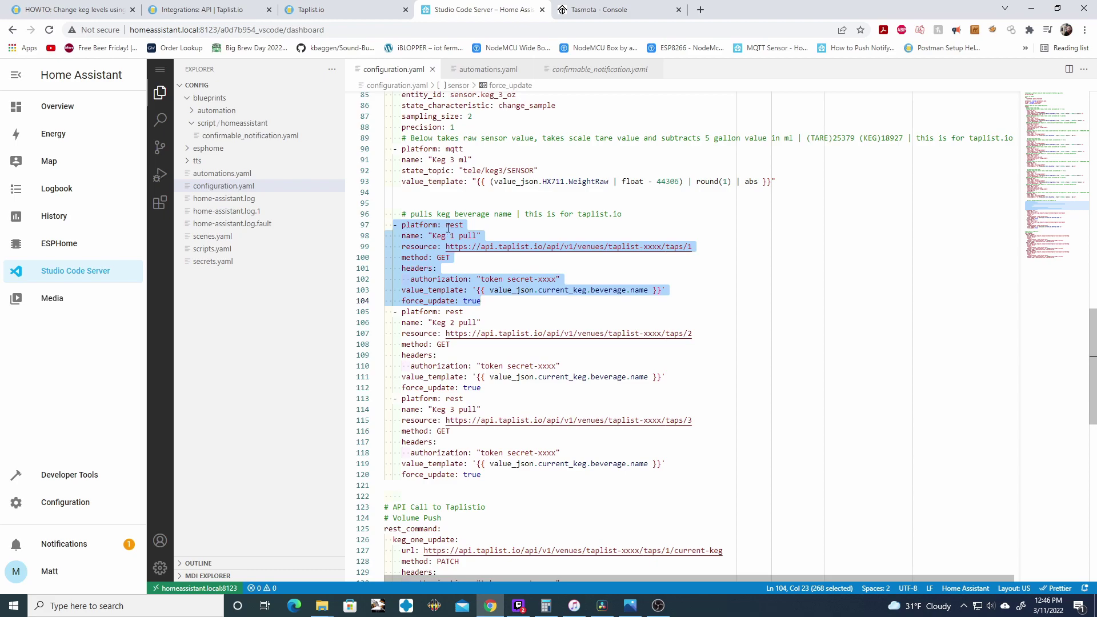
pyautogui.scroll(3, 440, 257)
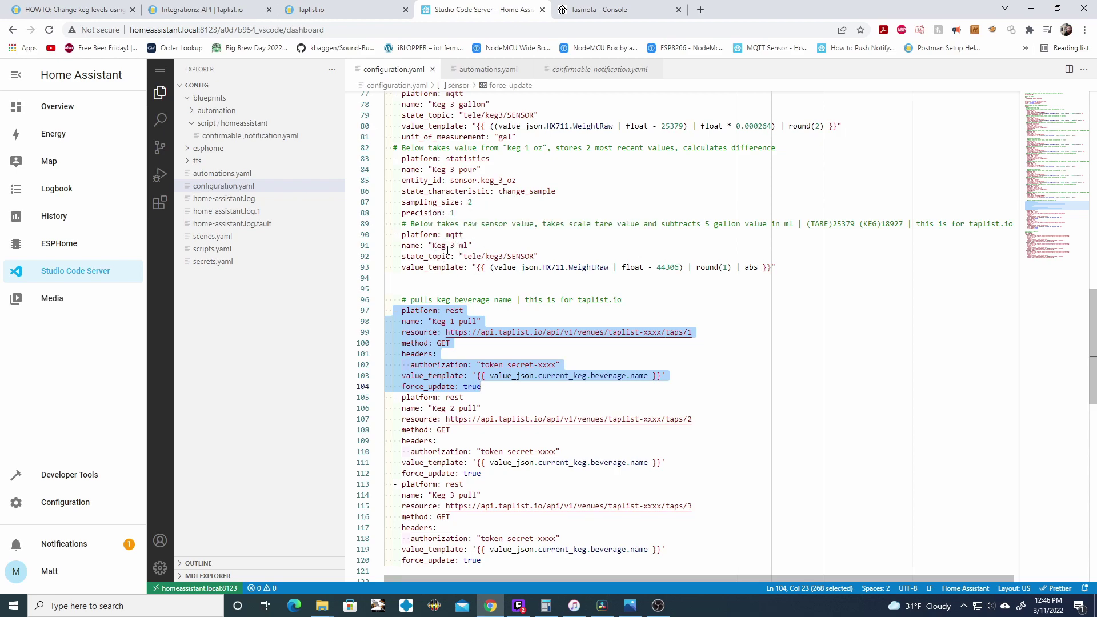
pyautogui.scroll(-2, 484, 307)
pyautogui.click(466, 253)
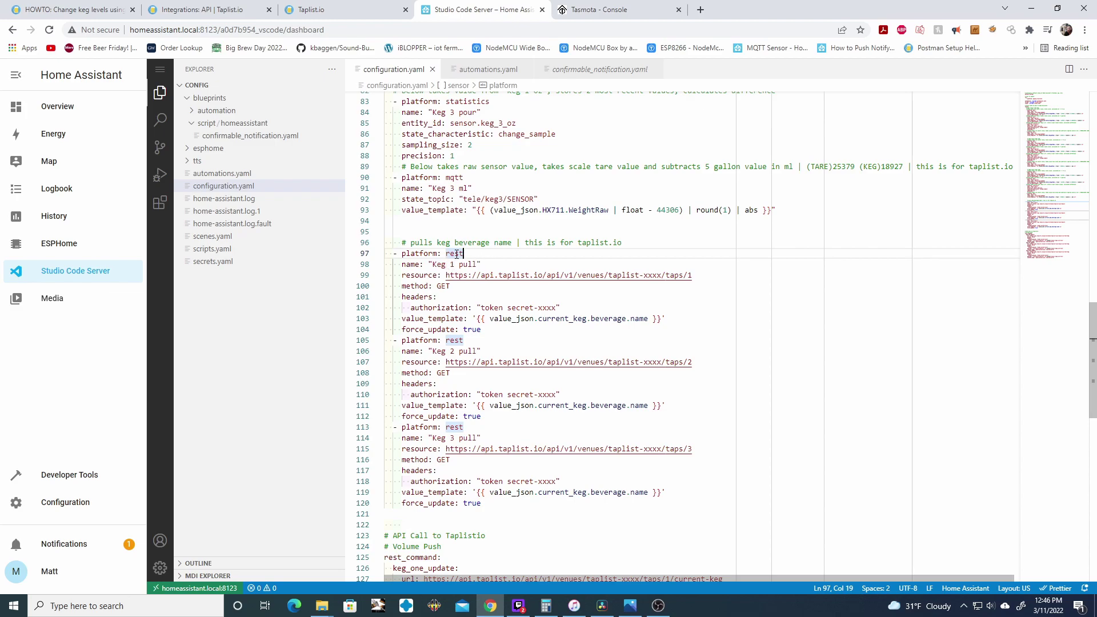
pyautogui.moveTo(404, 253); pyautogui.dragTo(482, 264)
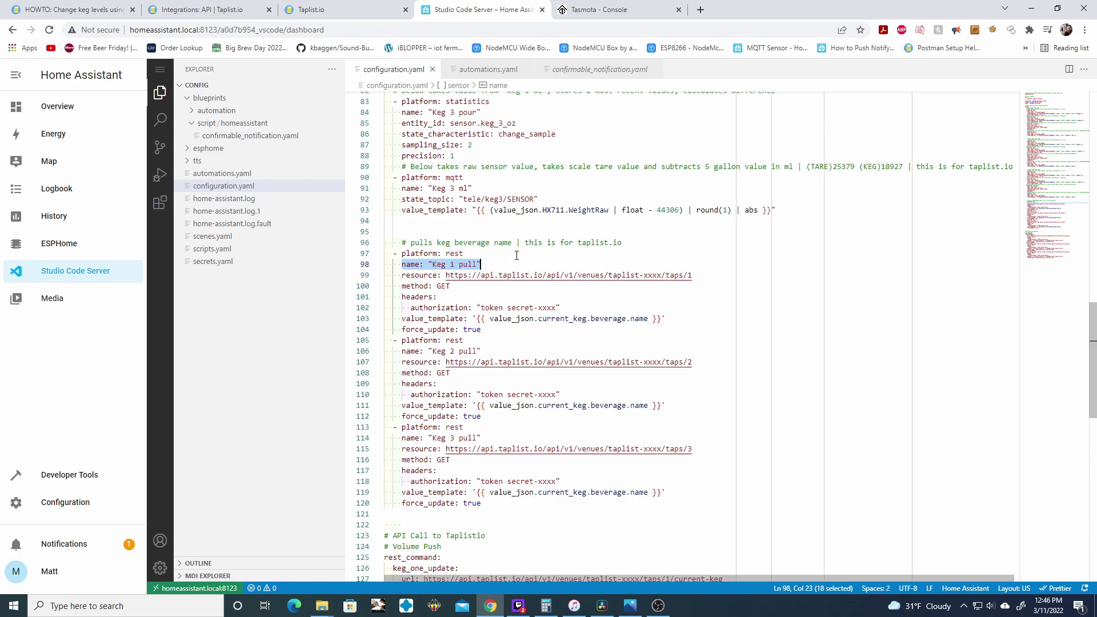
pyautogui.moveTo(401, 275); pyautogui.dragTo(428, 274)
pyautogui.moveTo(608, 275)
pyautogui.mouseDown()
pyautogui.moveTo(665, 275)
pyautogui.moveTo(608, 273)
pyautogui.mouseUp()
pyautogui.click(656, 286)
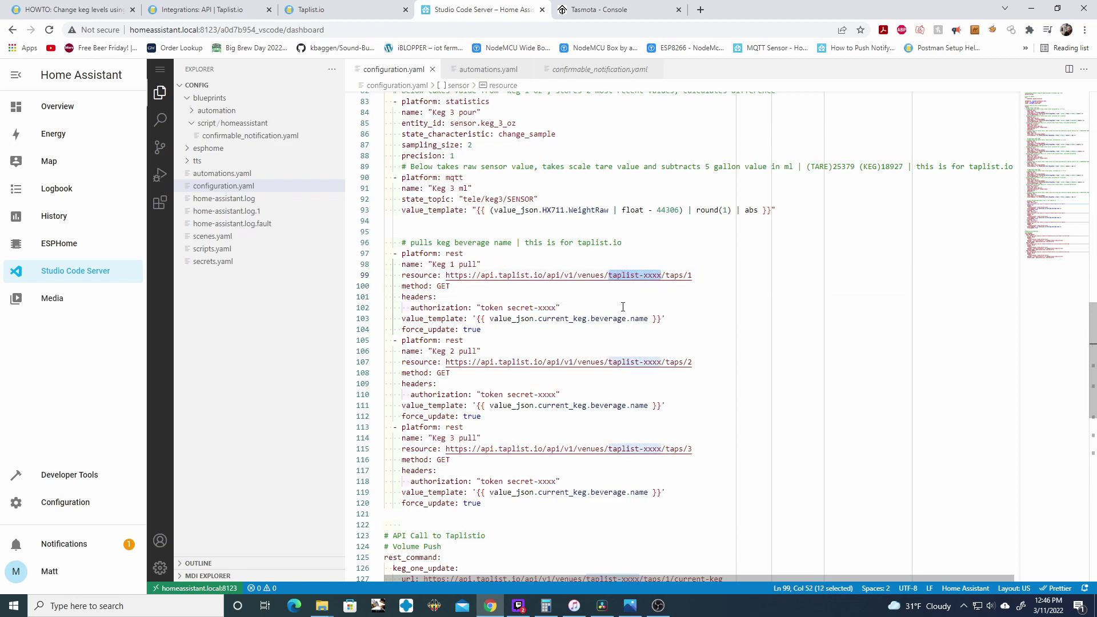
pyautogui.moveTo(398, 286); pyautogui.dragTo(457, 286)
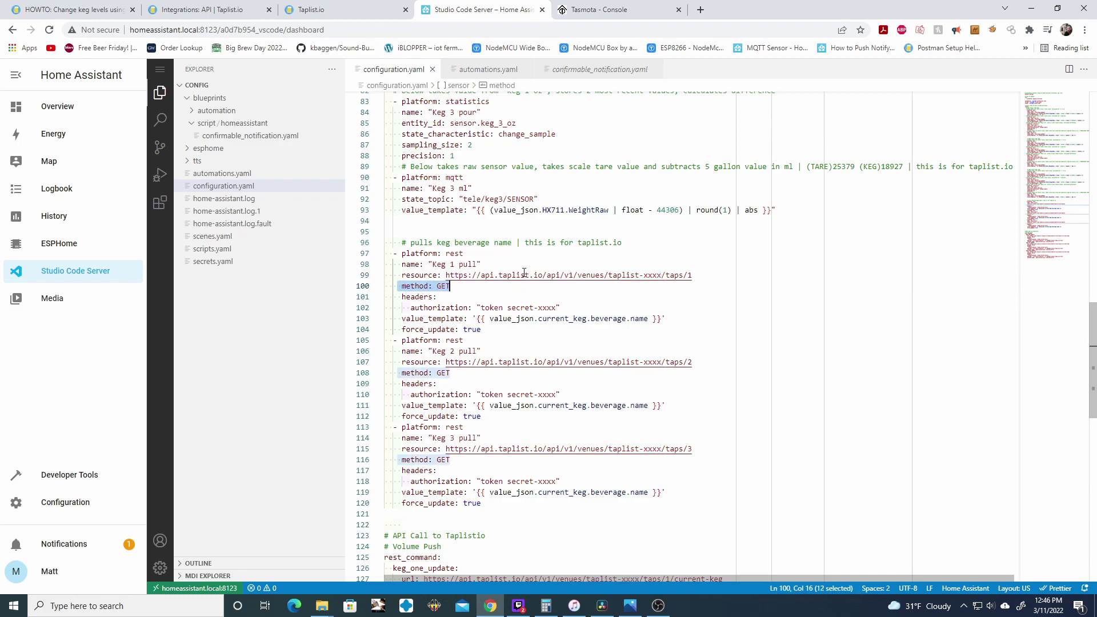
pyautogui.moveTo(402, 296); pyautogui.dragTo(570, 306)
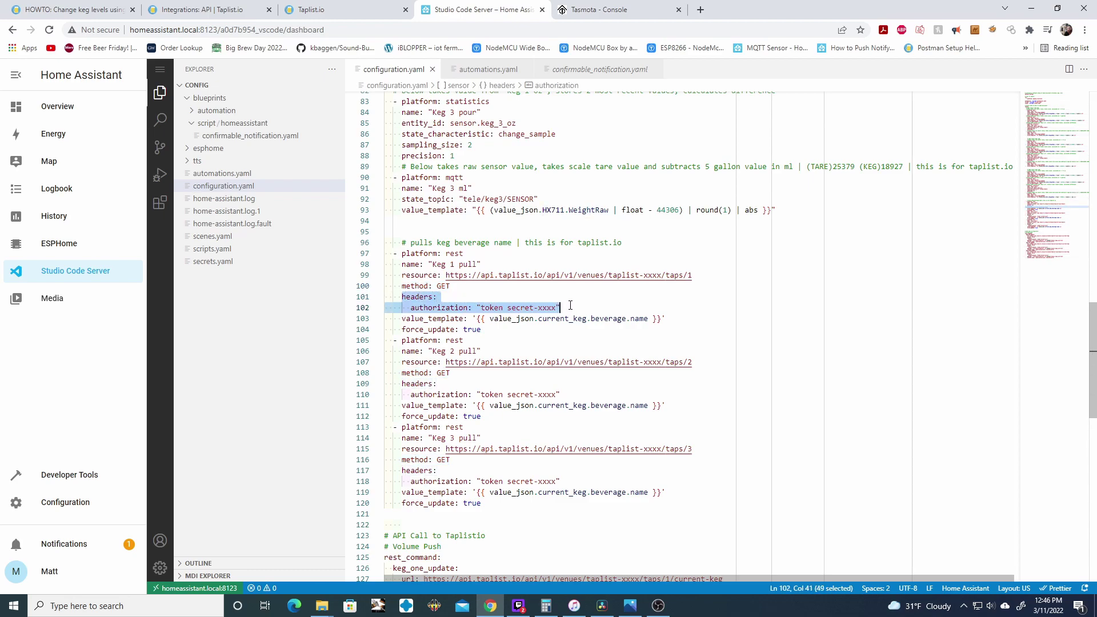
pyautogui.click(439, 286)
pyautogui.moveTo(411, 307); pyautogui.dragTo(480, 324)
pyautogui.moveTo(673, 321); pyautogui.dragTo(393, 318)
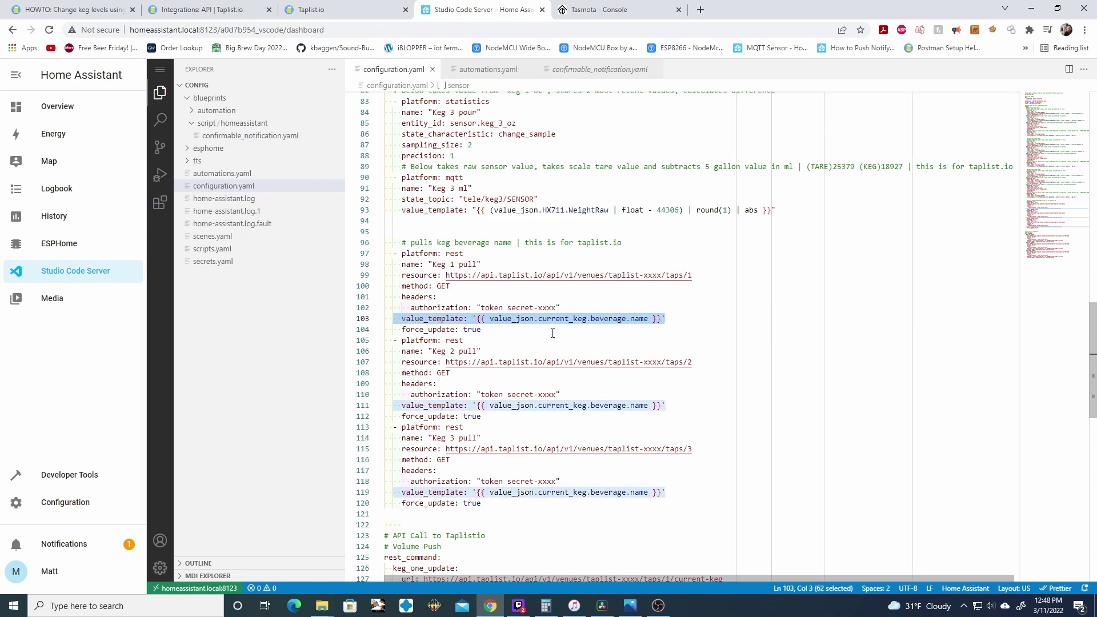
pyautogui.click(488, 329)
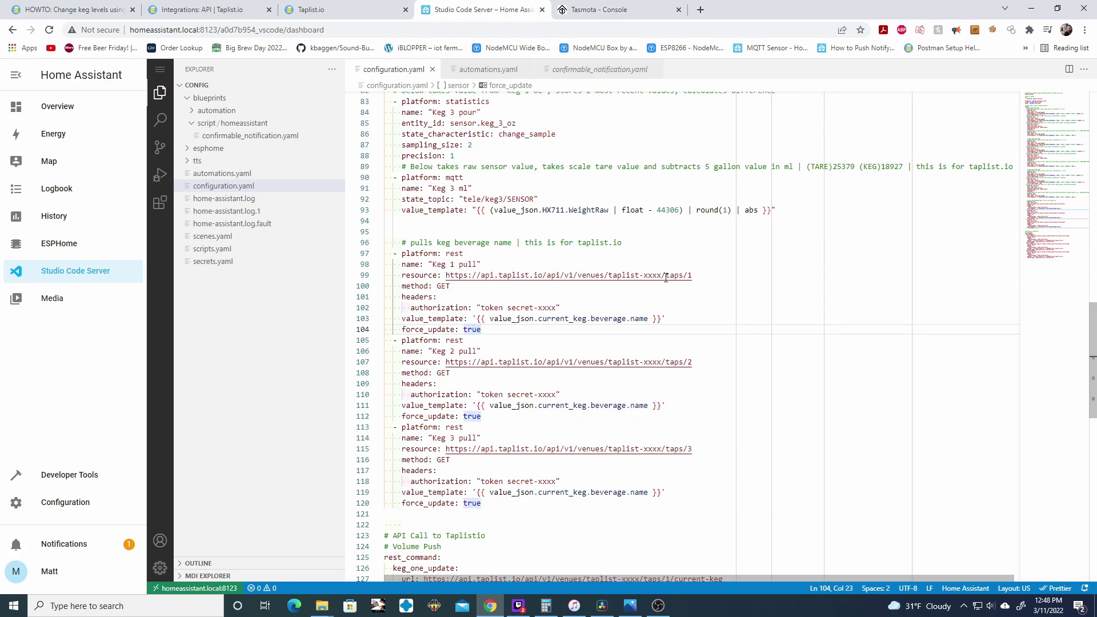
pyautogui.moveTo(442, 275); pyautogui.dragTo(700, 276)
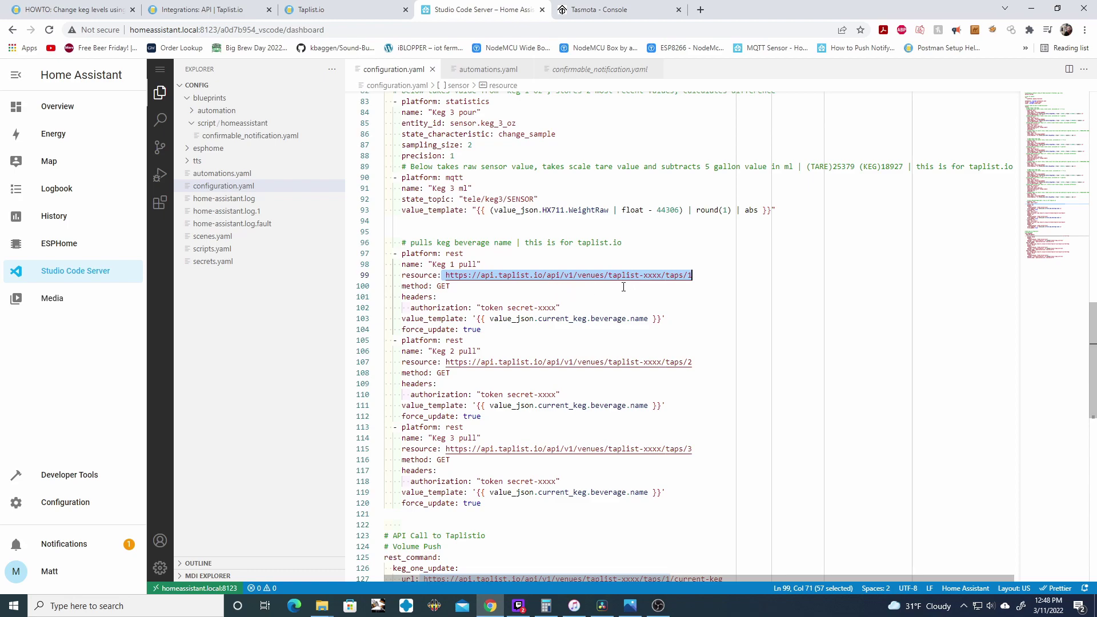
pyautogui.moveTo(648, 319); pyautogui.dragTo(537, 319)
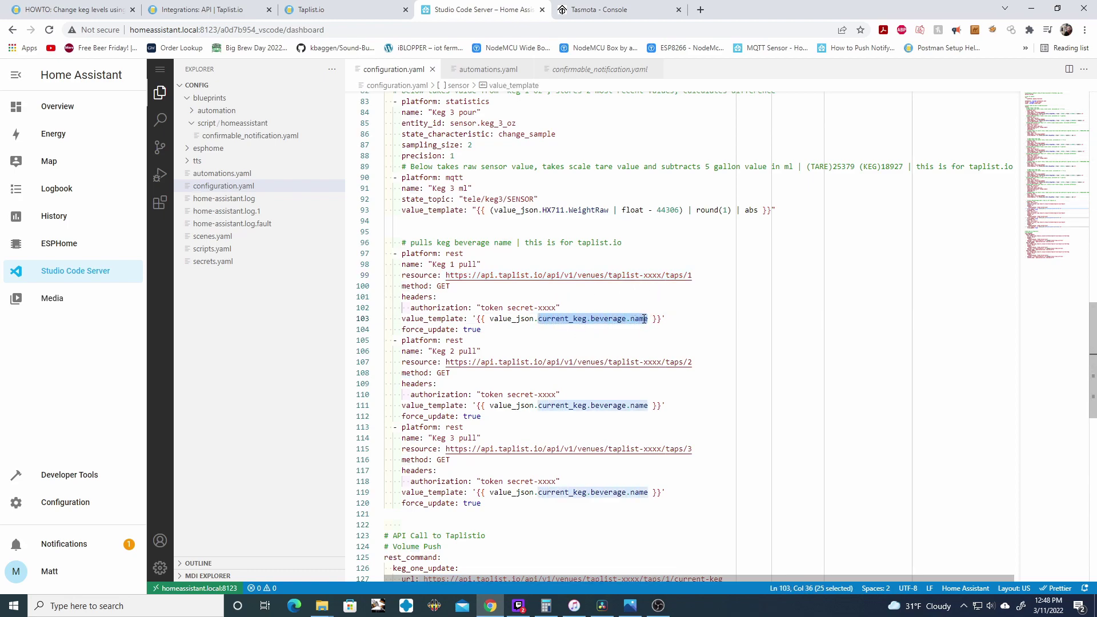
pyautogui.click(506, 330)
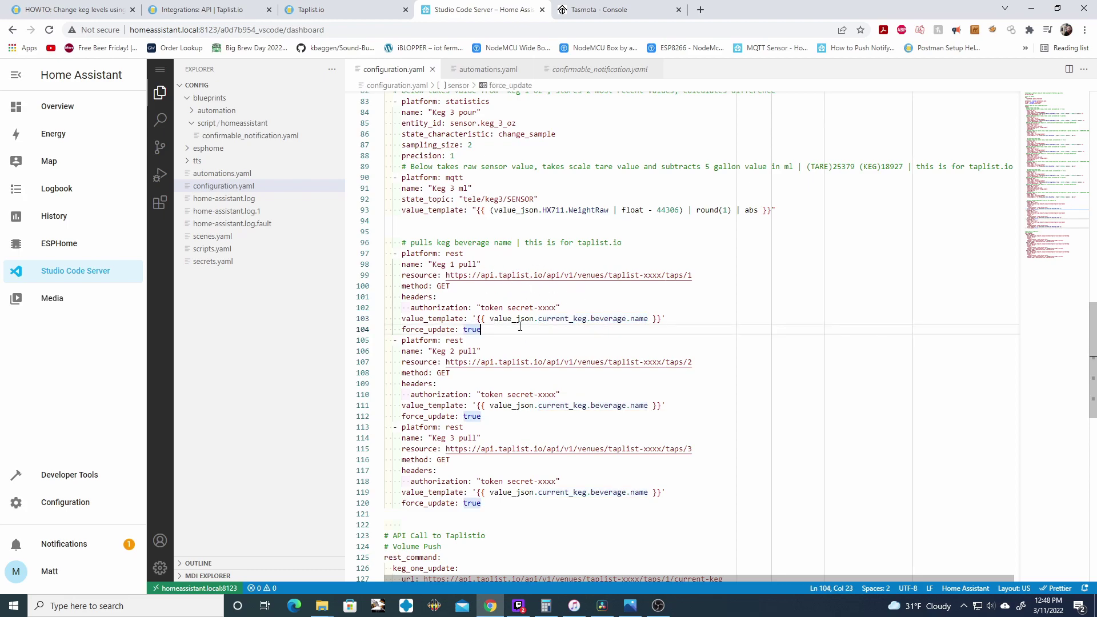
pyautogui.doubleClick(639, 319)
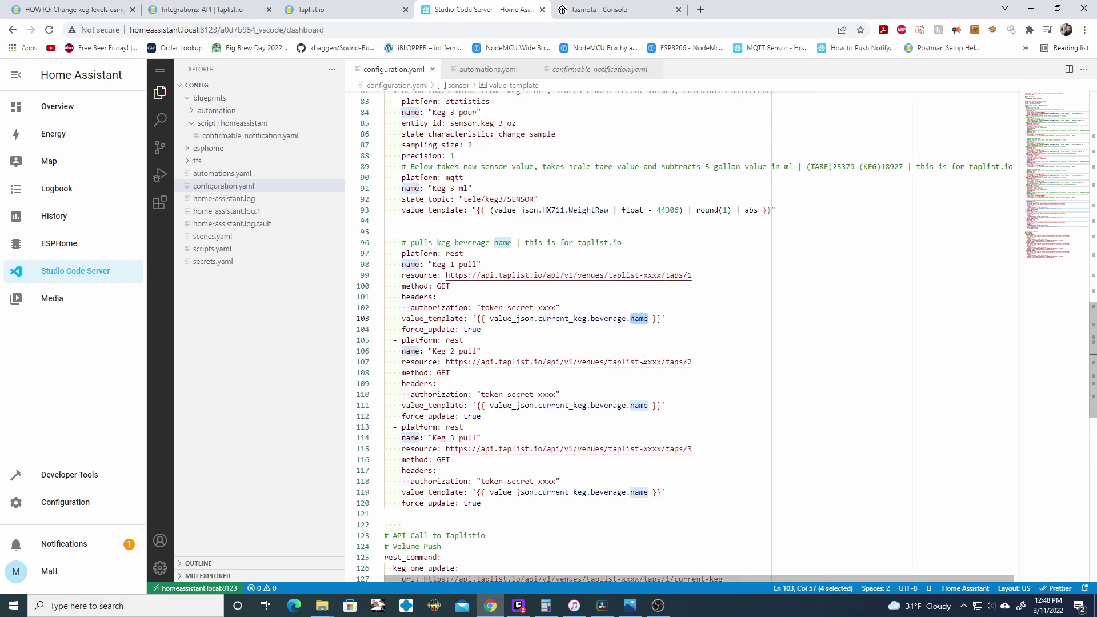
pyautogui.moveTo(402, 330); pyautogui.dragTo(483, 331)
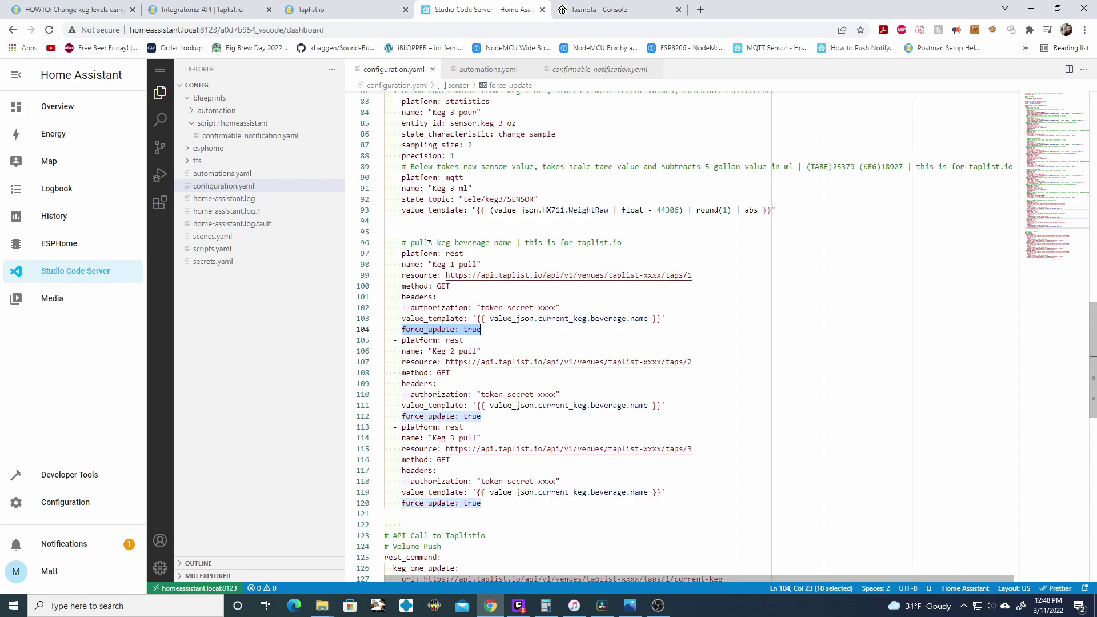
pyautogui.moveTo(425, 244); pyautogui.dragTo(692, 275)
pyautogui.click(632, 319)
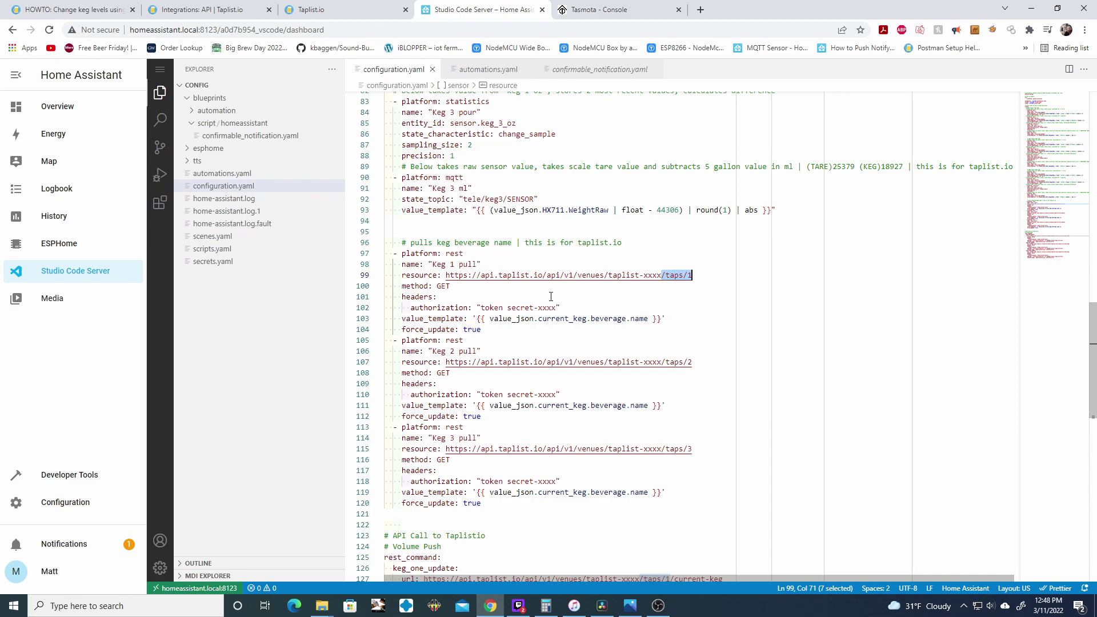
# Scroll configuration.yaml, glance at server controls, then open Configuration showing Core 2022.3.3 and ESPHome updates.
pyautogui.scroll(-3, 551, 297)
pyautogui.scroll(5, 628, 354)
pyautogui.scroll(-4, 672, 387)
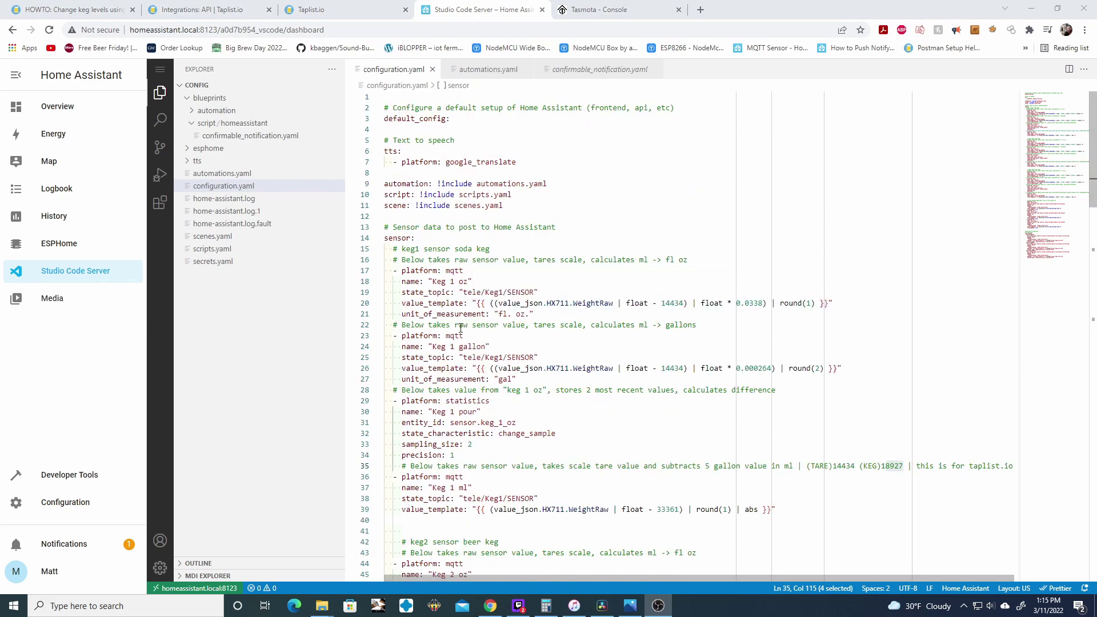
pyautogui.click(93, 505)
pyautogui.click(492, 565)
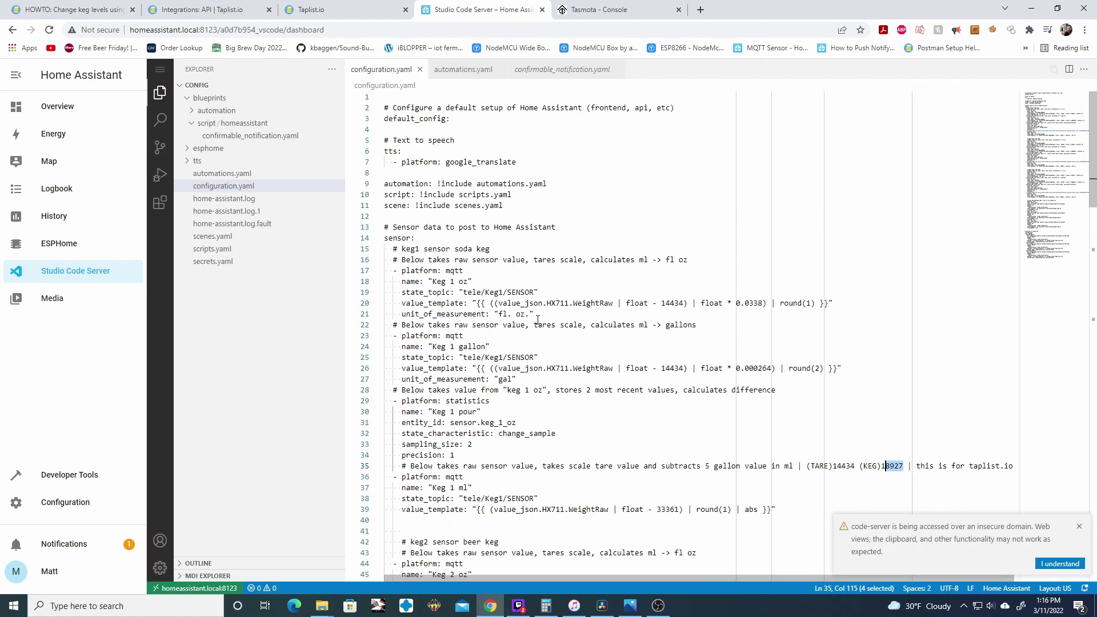
pyautogui.scroll(-4, 546, 328)
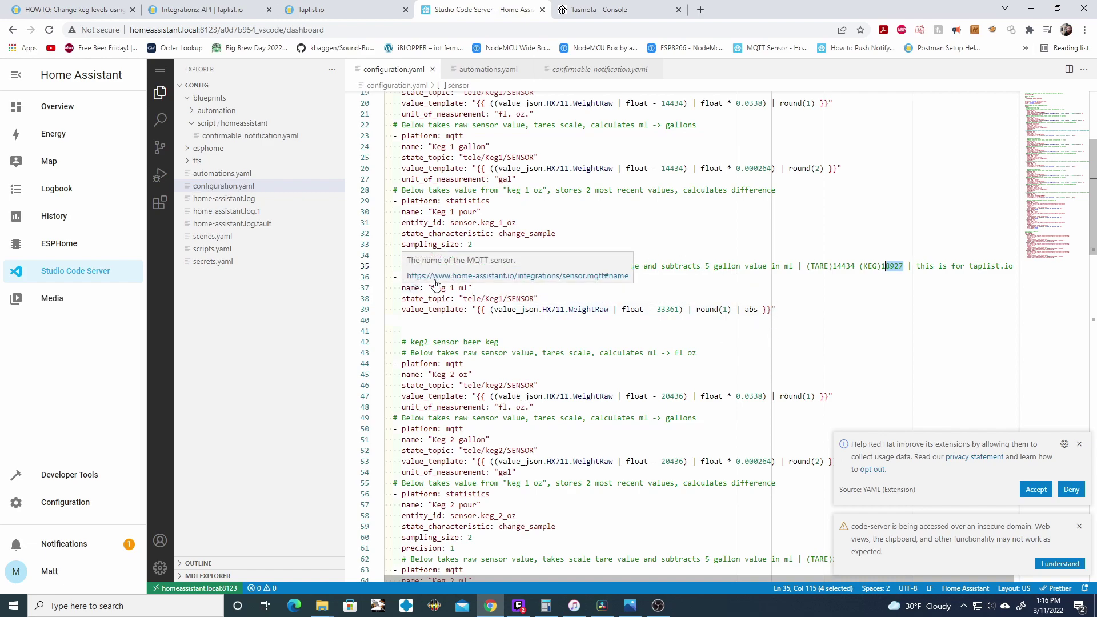
pyautogui.moveTo(394, 277); pyautogui.dragTo(473, 289)
pyautogui.click(828, 332)
pyautogui.scroll(3, 828, 333)
pyautogui.scroll(2, 828, 334)
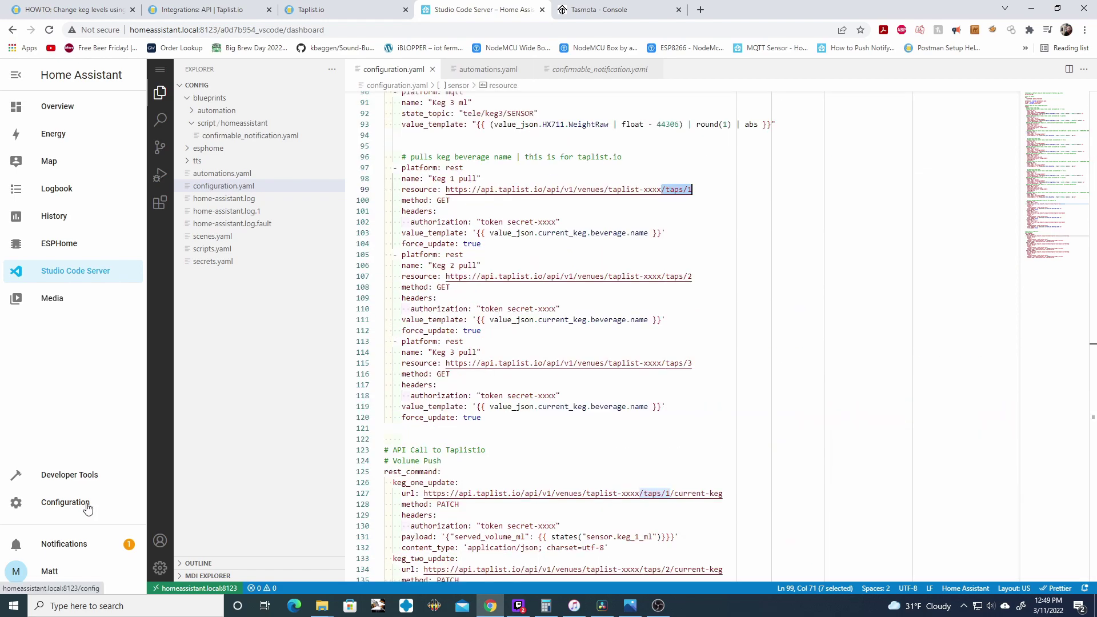
pyautogui.click(87, 509)
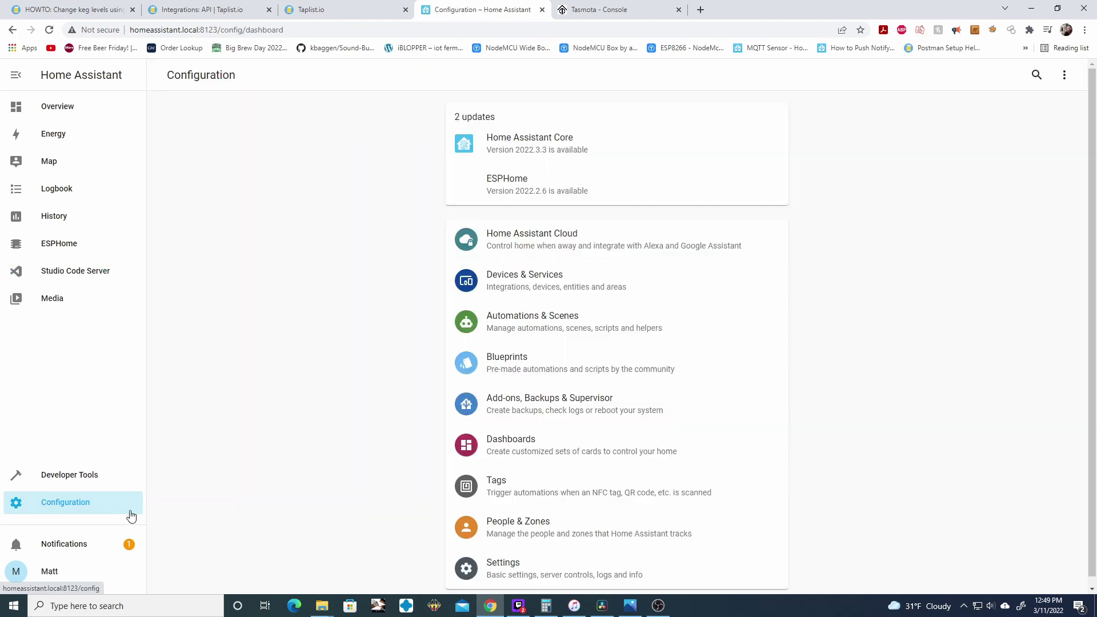
# Open Automations & Scenes and highlight the Keg 1 Under 1 Gallon Warning, Pour Notification and Taplist Push names.
pyautogui.click(571, 323)
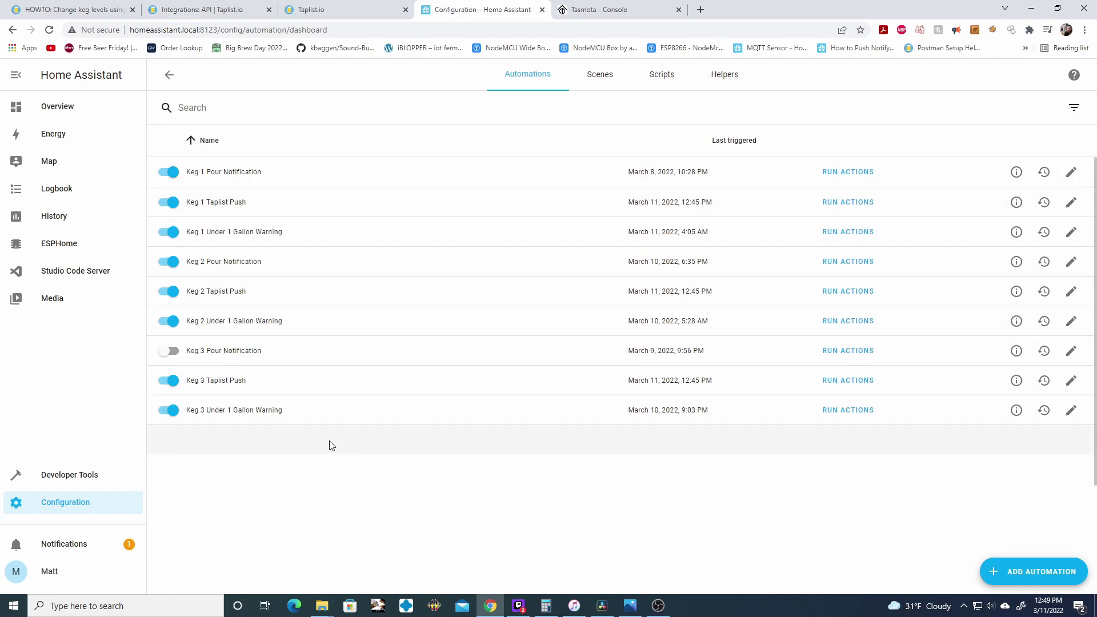
pyautogui.moveTo(189, 238); pyautogui.dragTo(291, 239)
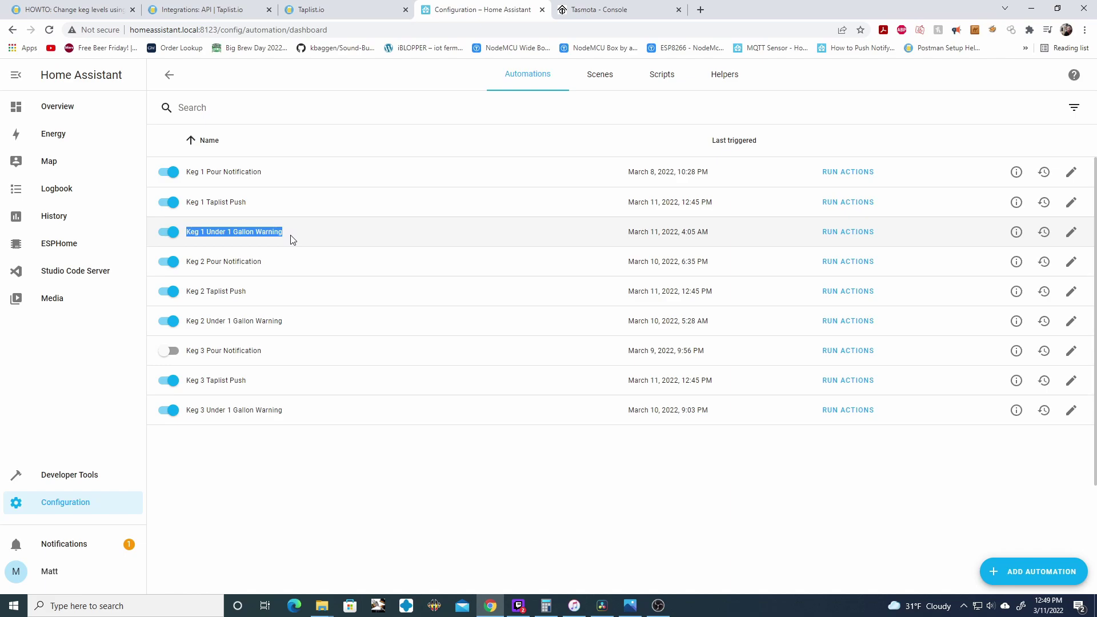
pyautogui.click(275, 237)
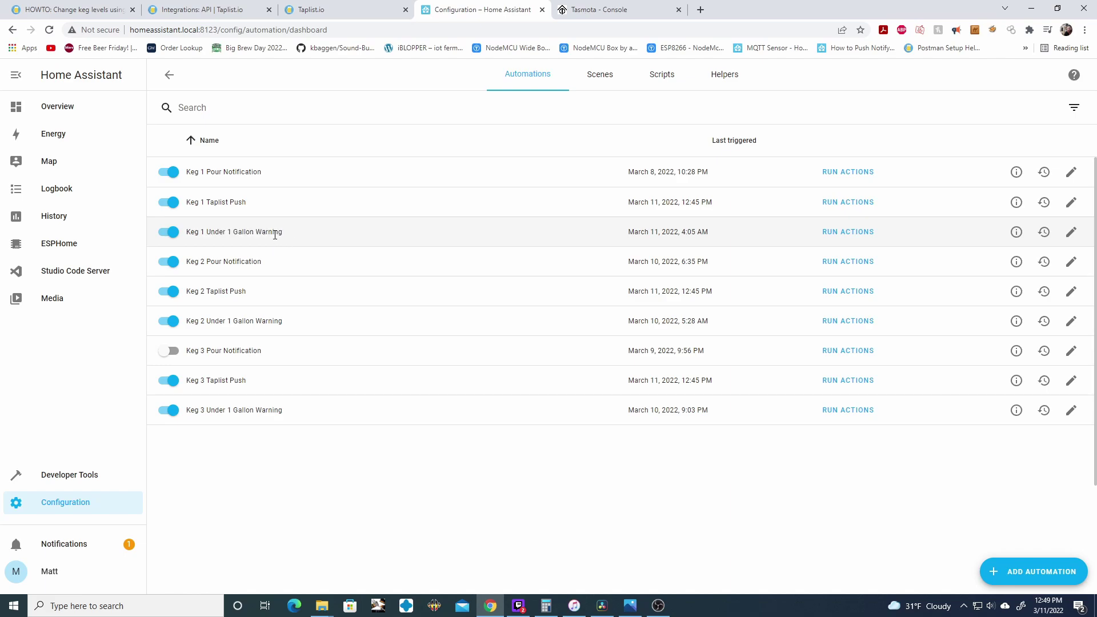
pyautogui.moveTo(227, 234); pyautogui.dragTo(279, 248)
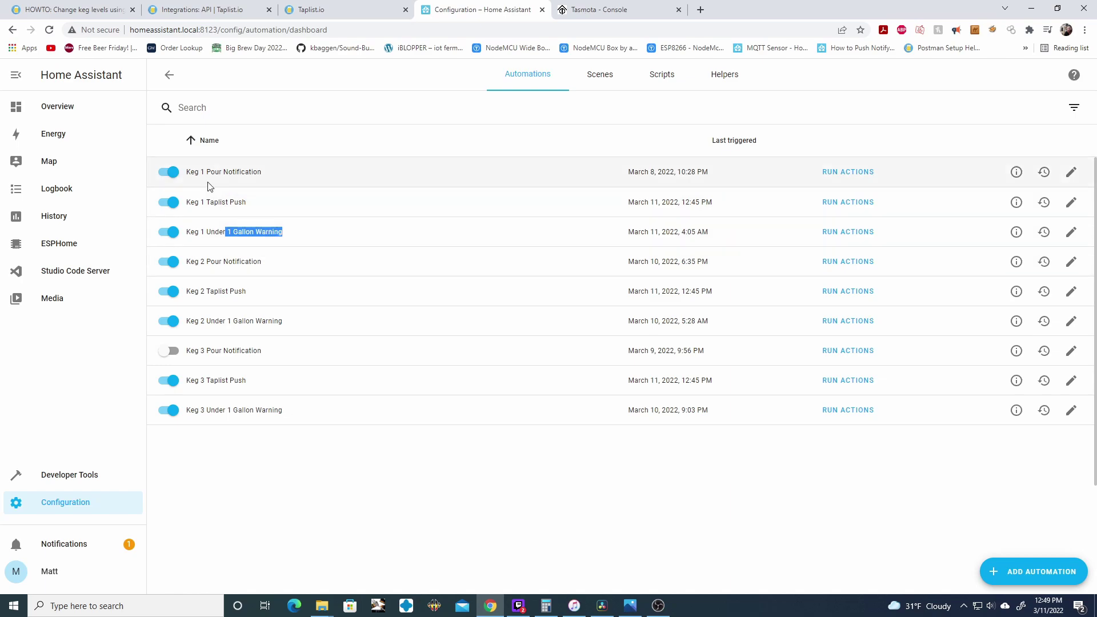
pyautogui.moveTo(191, 172); pyautogui.dragTo(275, 181)
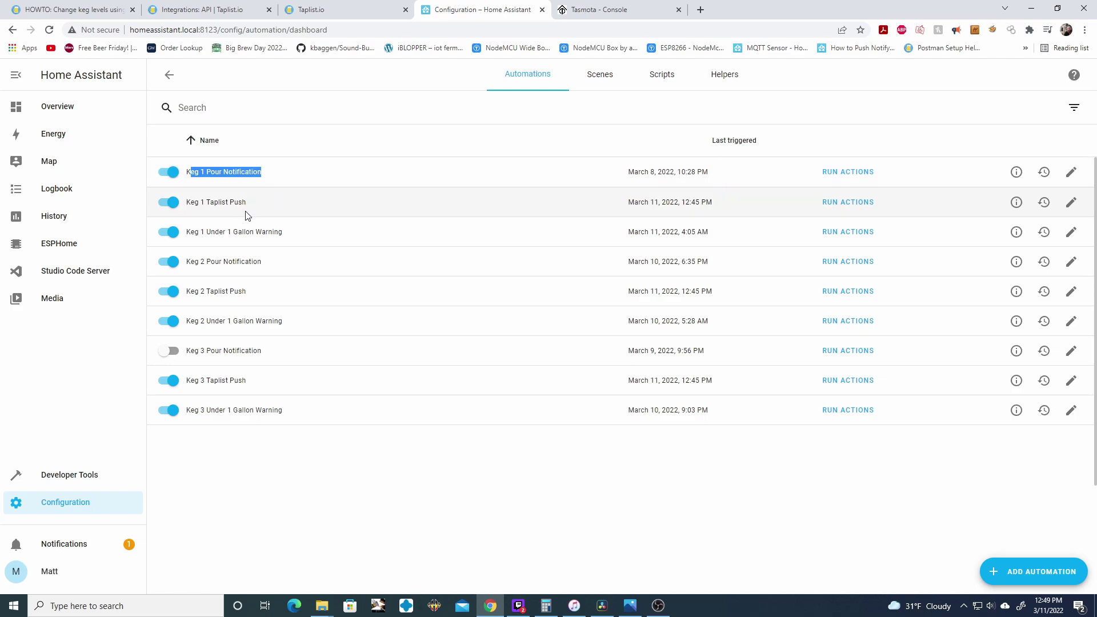
pyautogui.moveTo(191, 202); pyautogui.dragTo(250, 205)
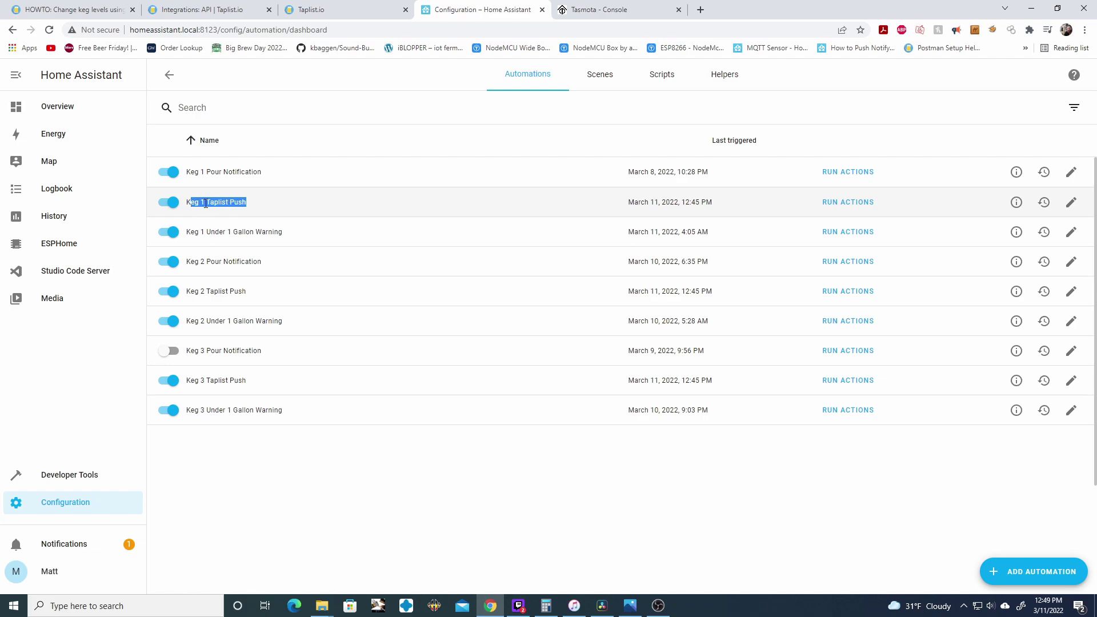
# Open Keg 1 Taplist Push for editing and check its trigger type, leaving it unchanged.
pyautogui.click(1071, 203)
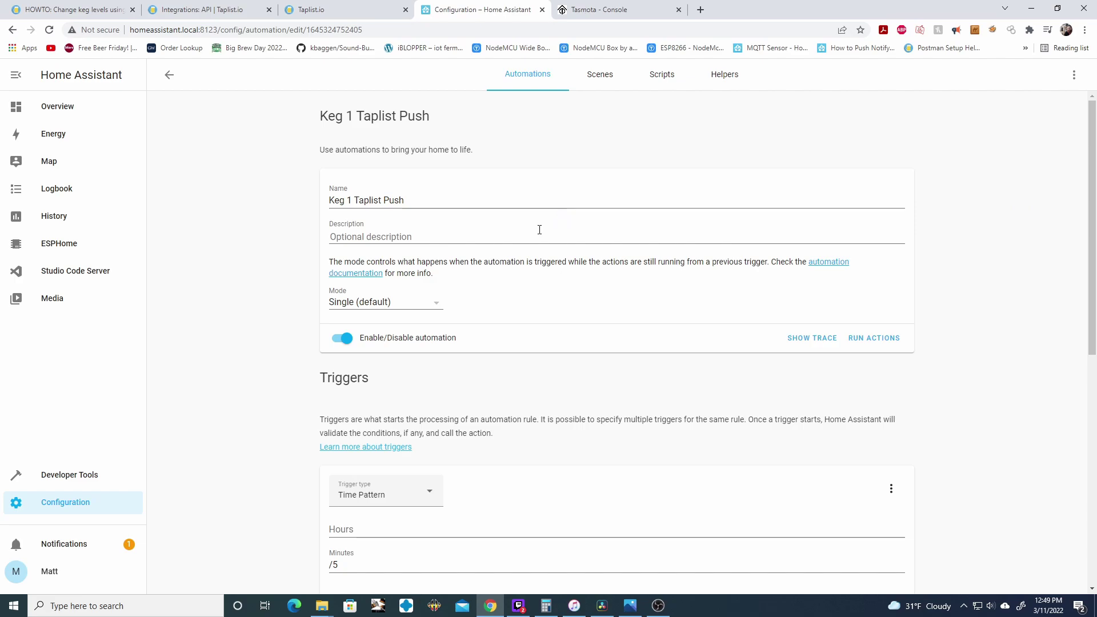
pyautogui.tripleClick(412, 200)
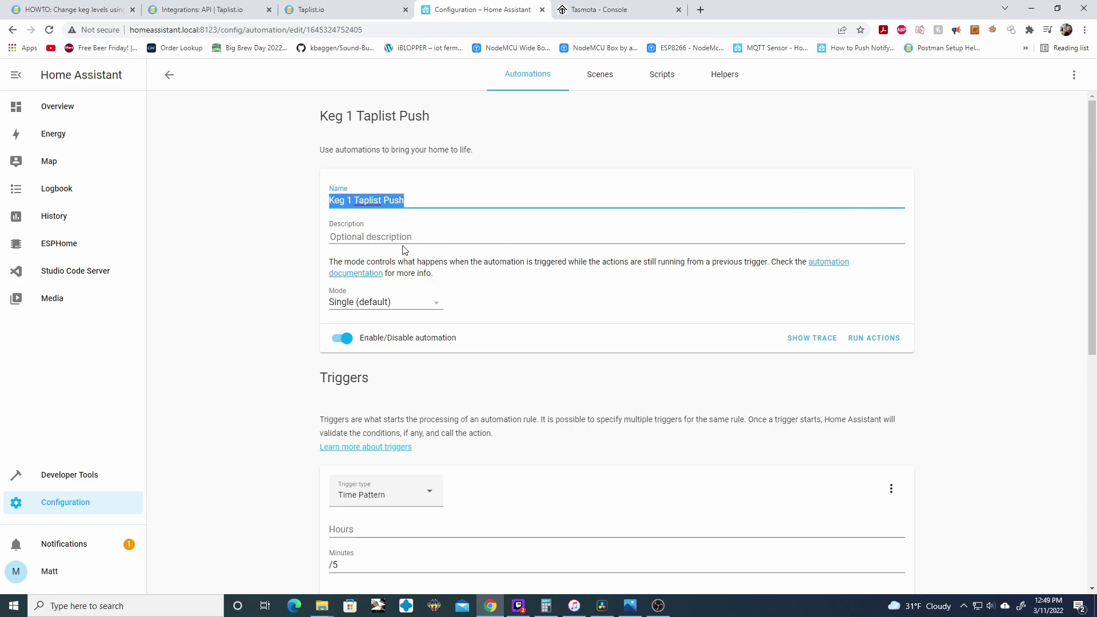
pyautogui.scroll(-4, 409, 246)
pyautogui.click(423, 268)
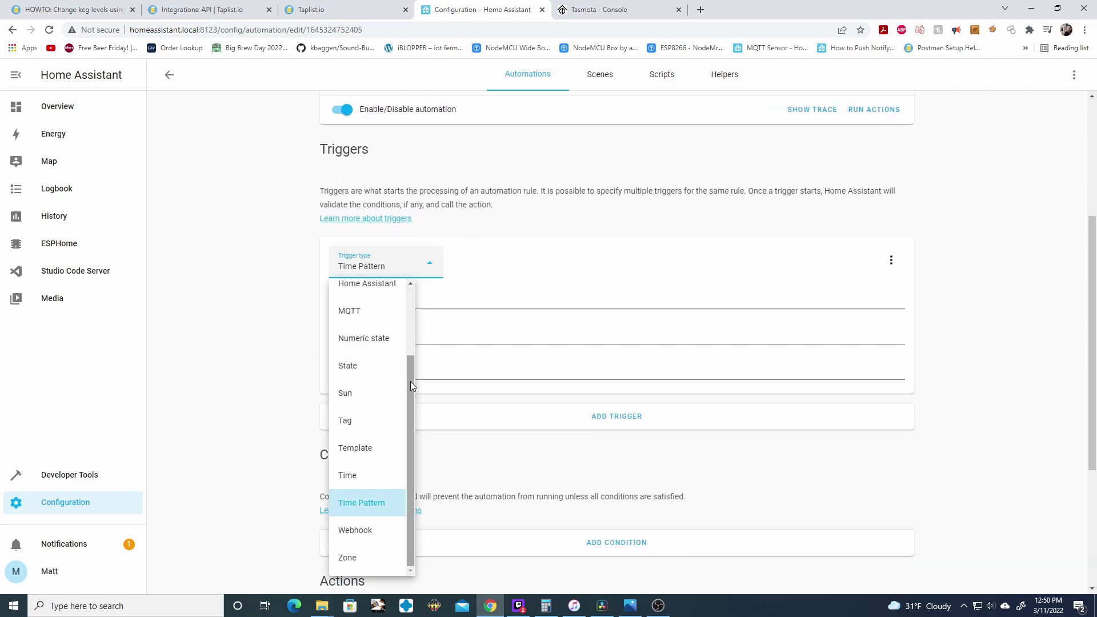
pyautogui.click(277, 363)
# Highlight the Time Pattern trigger's /5 minutes value without changing it.
pyautogui.moveTo(354, 338); pyautogui.dragTo(301, 341)
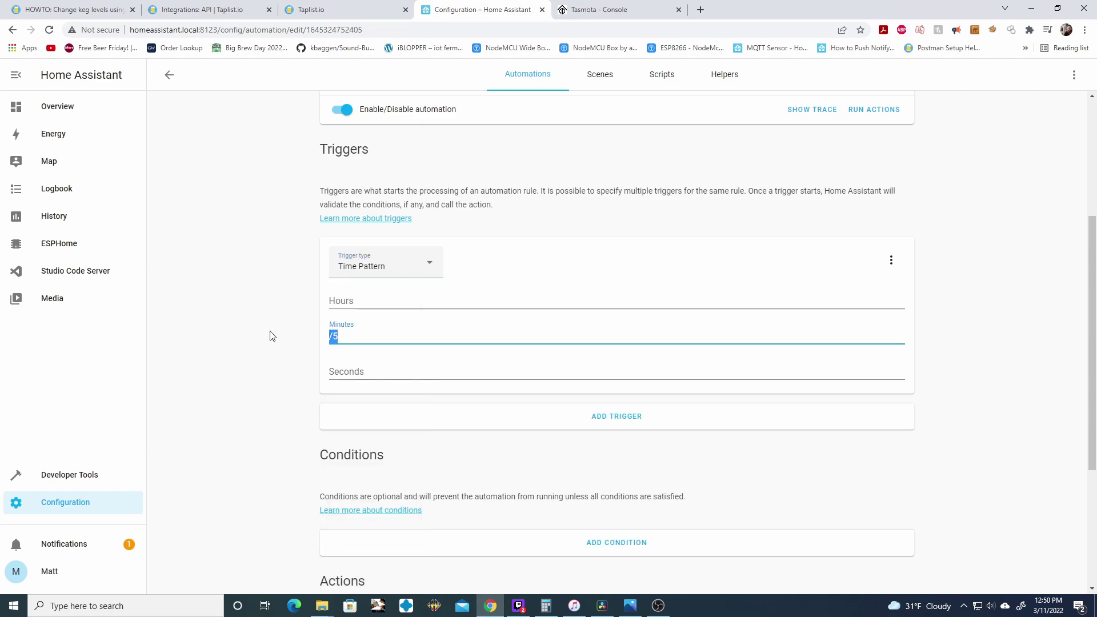
pyautogui.click(352, 337)
pyautogui.moveTo(356, 337); pyautogui.dragTo(312, 339)
pyautogui.click(343, 337)
pyautogui.moveTo(354, 337); pyautogui.dragTo(321, 338)
pyautogui.click(290, 340)
# Review the action type and service lists, keeping rest_command.keg_one_update as the called service.
pyautogui.scroll(-1, 394, 389)
pyautogui.scroll(-3, 393, 388)
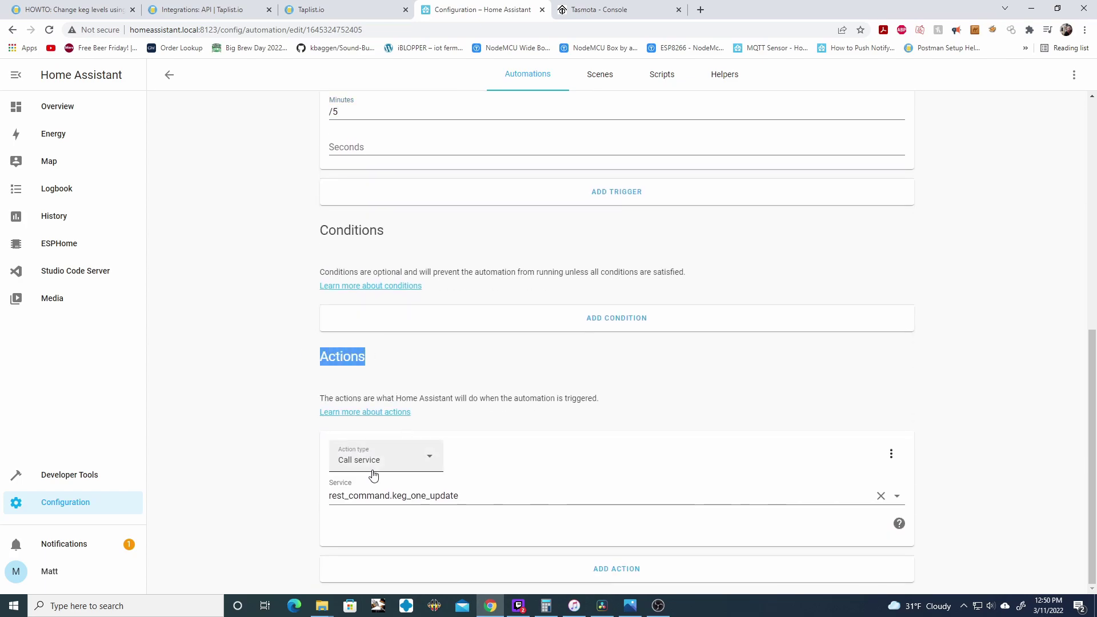
pyautogui.click(416, 461)
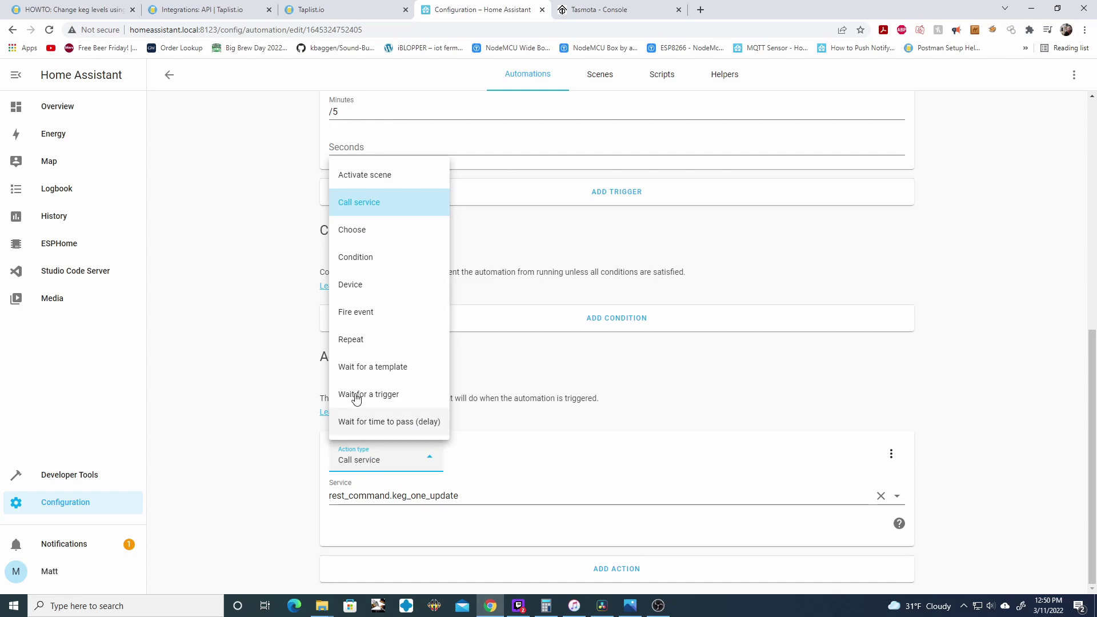
pyautogui.click(303, 263)
pyautogui.click(497, 495)
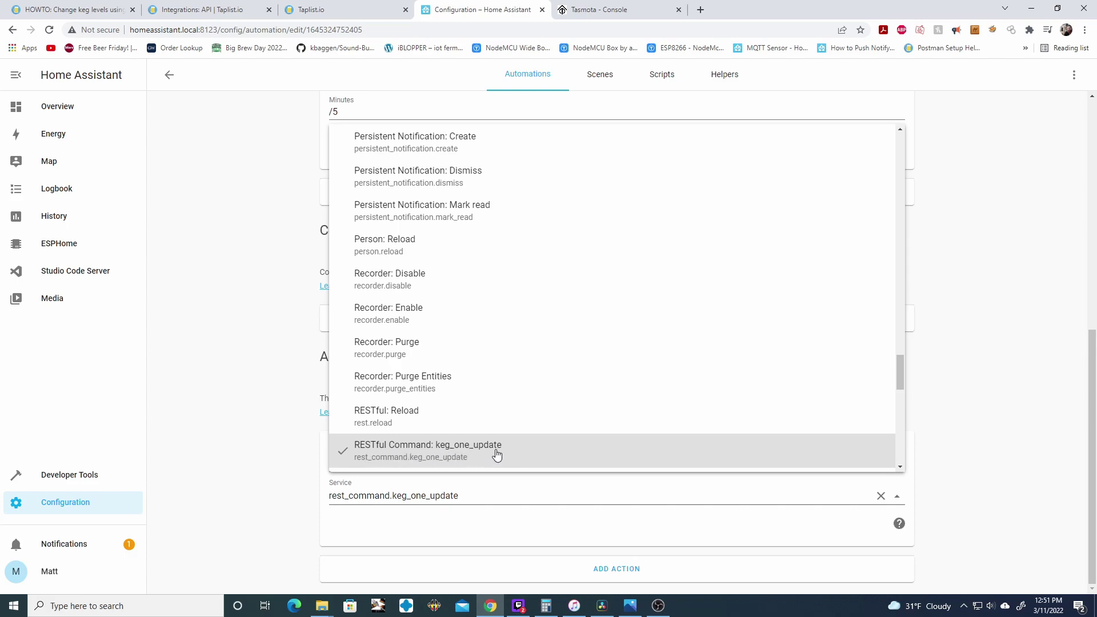
pyautogui.click(457, 455)
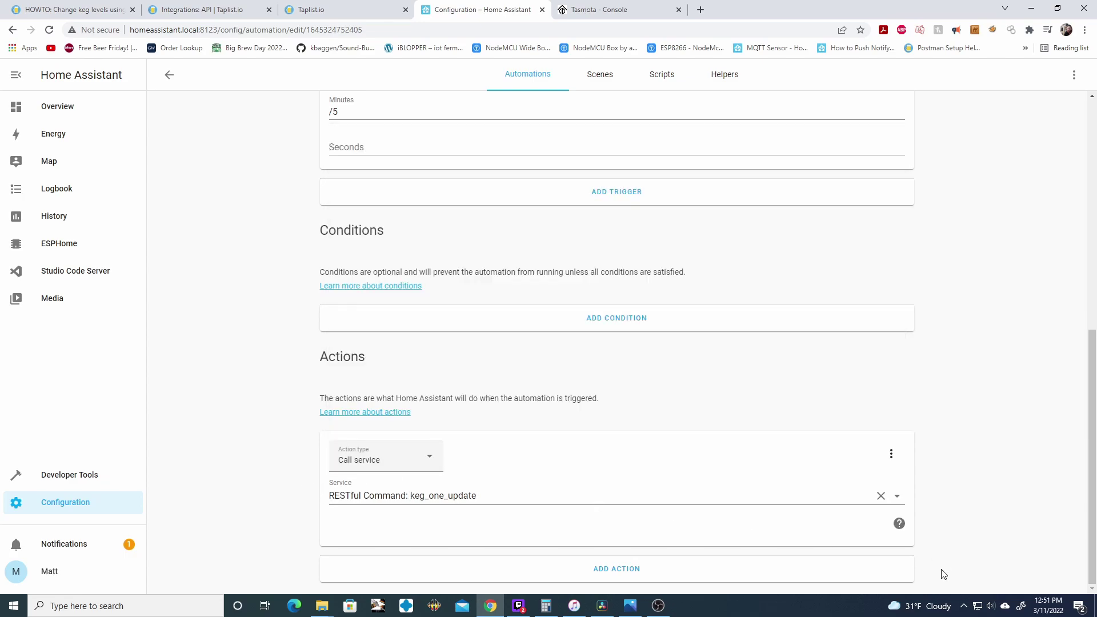
# Scroll through the automation and highlight the keg_one_update service name.
pyautogui.scroll(10, 246, 335)
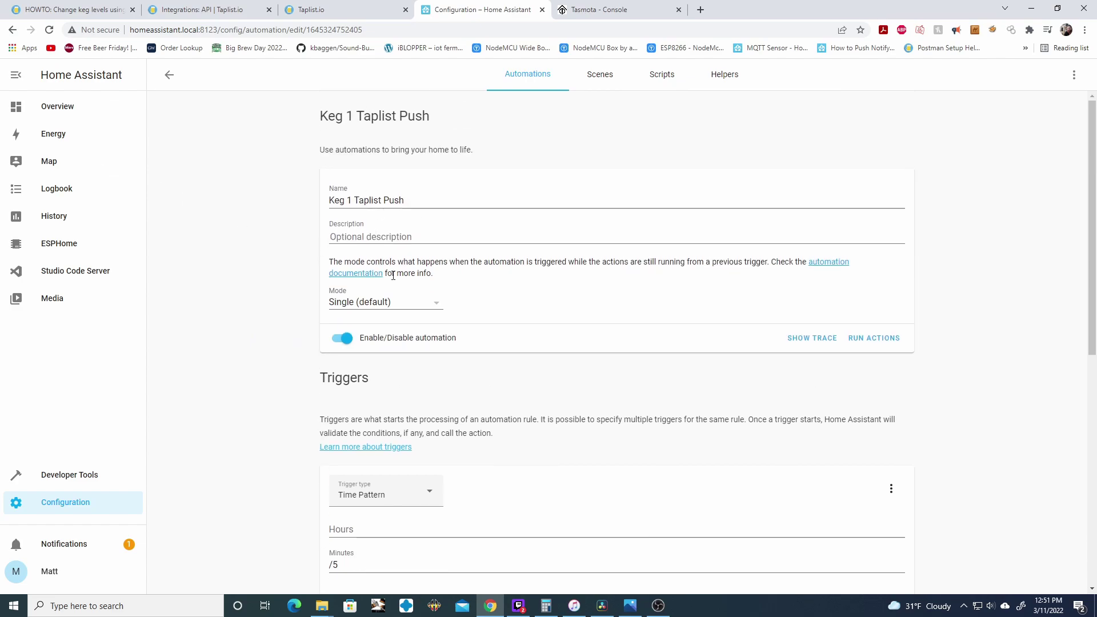
pyautogui.scroll(-2, 347, 465)
pyautogui.moveTo(343, 451); pyautogui.dragTo(255, 451)
pyautogui.scroll(-6, 397, 444)
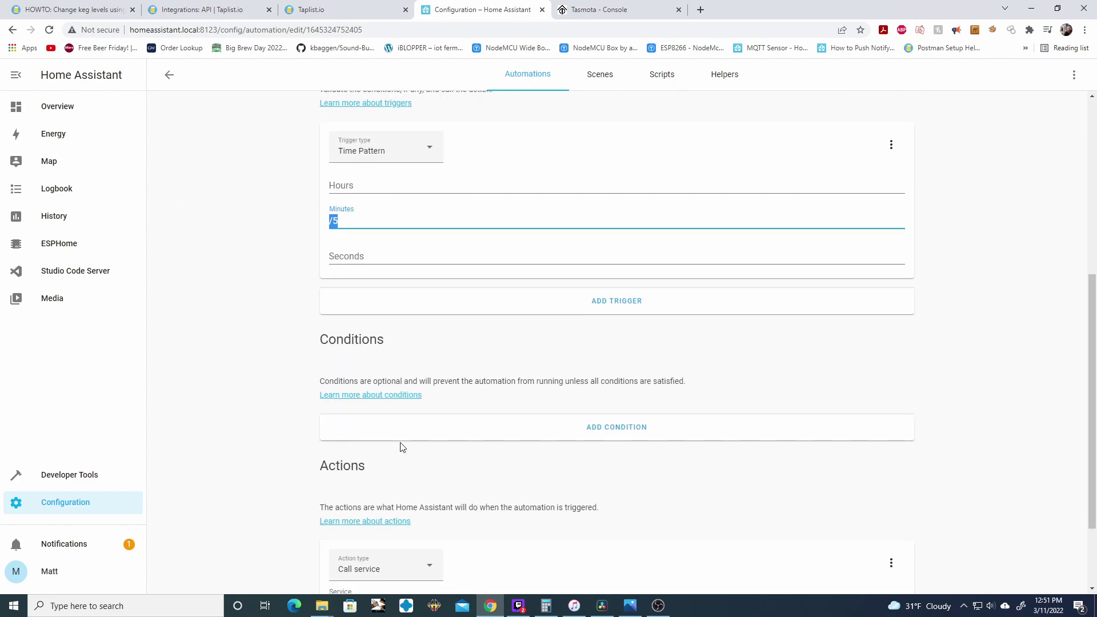
pyautogui.moveTo(341, 496); pyautogui.dragTo(482, 497)
# Go to Studio Code Server and mark the keg_one_update rest command in configuration.yaml.
pyautogui.click(228, 466)
pyautogui.click(95, 275)
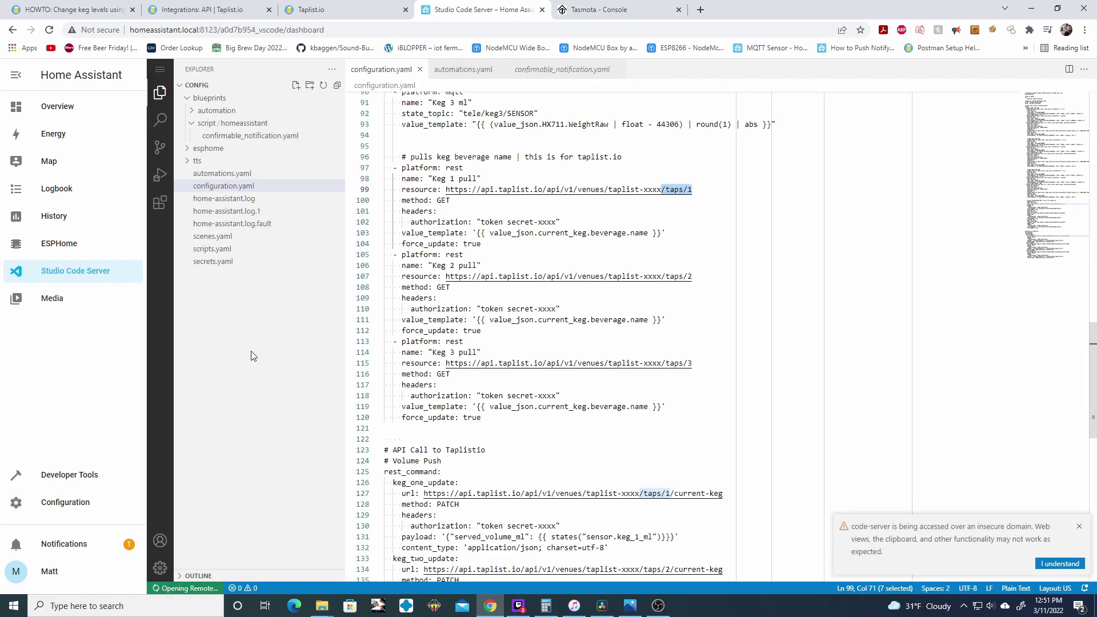
pyautogui.scroll(-4, 448, 396)
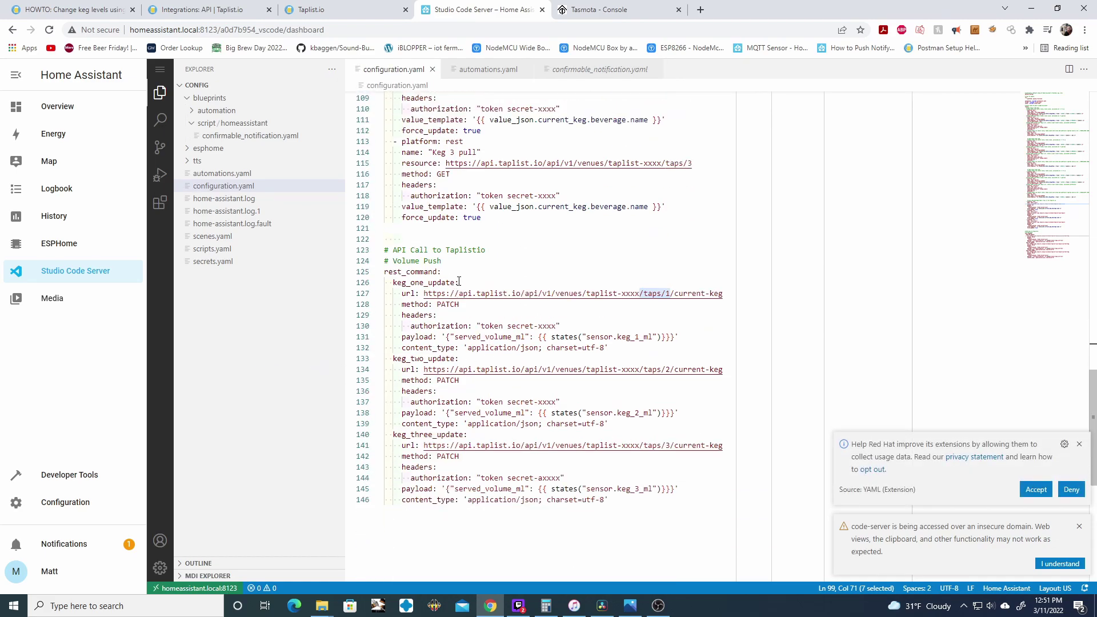
pyautogui.moveTo(458, 282); pyautogui.dragTo(703, 348)
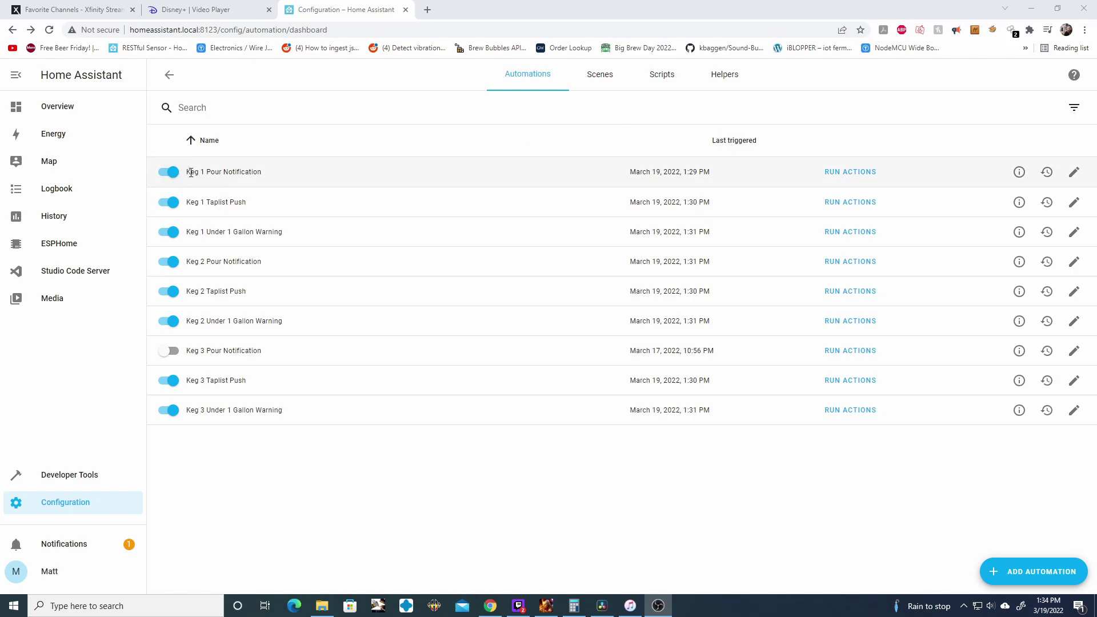
# Open Keg 1 Pour Notification and scroll to its Actions section.
pyautogui.click(1074, 172)
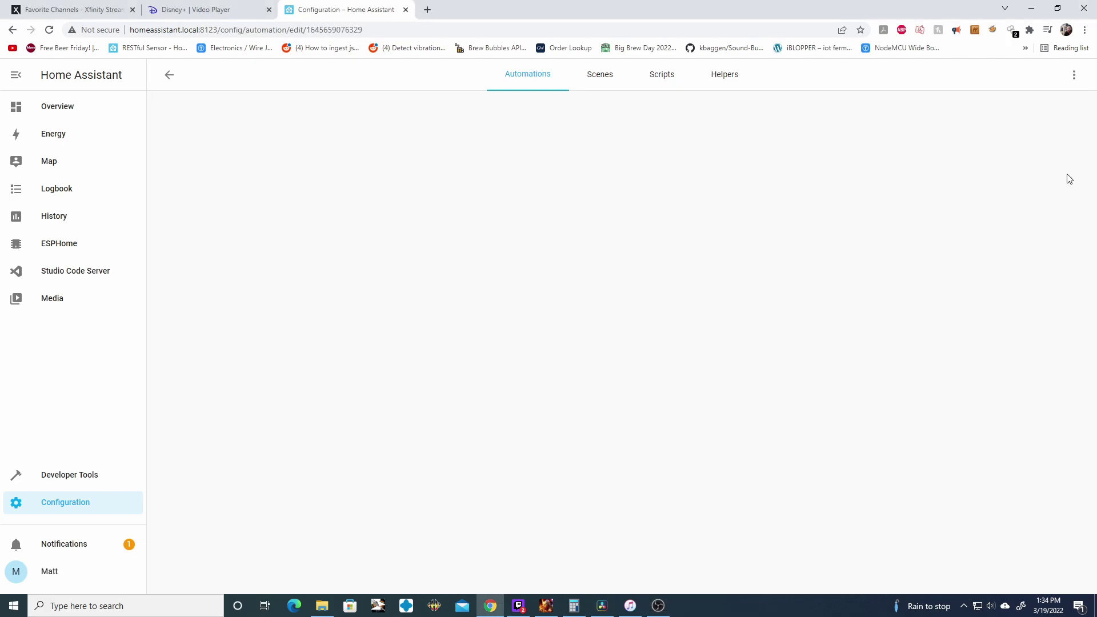
pyautogui.scroll(-10, 648, 250)
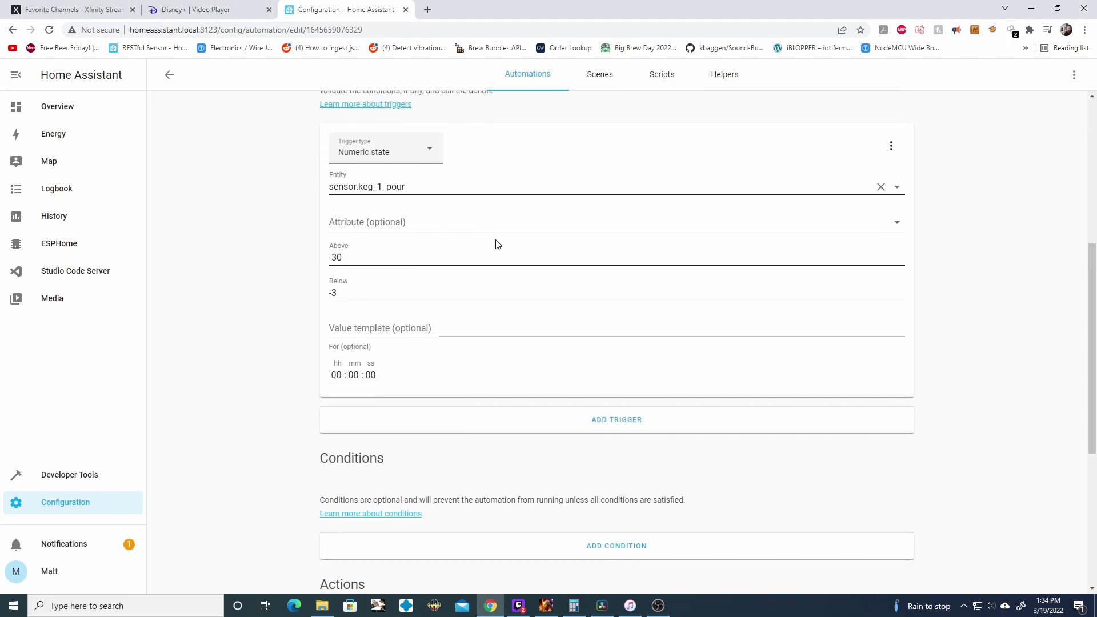
pyautogui.scroll(-1, 499, 232)
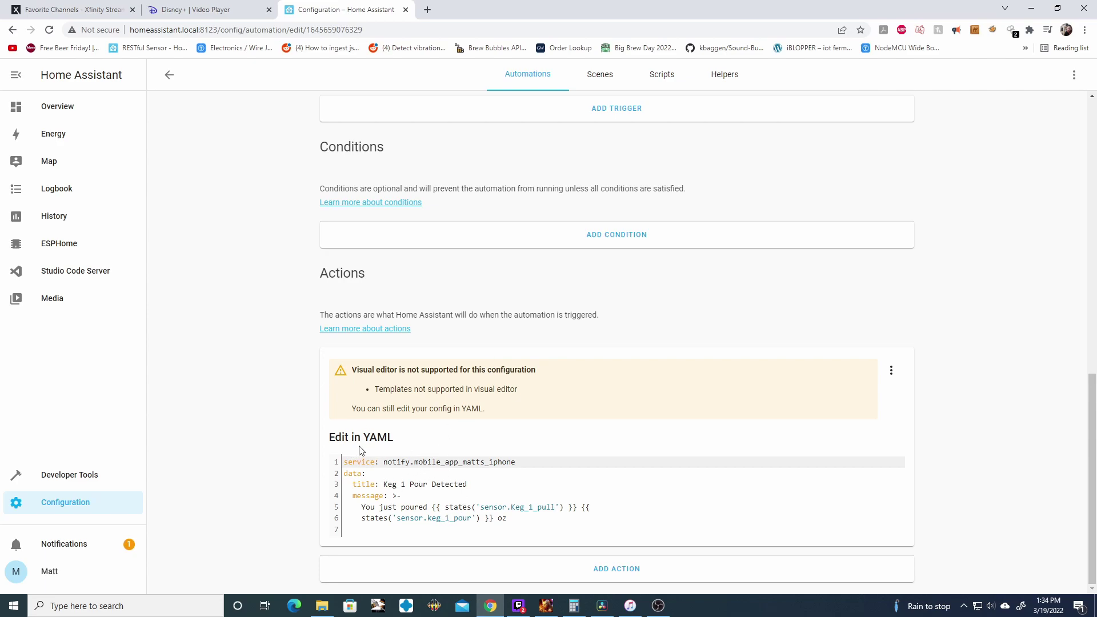
pyautogui.moveTo(319, 273); pyautogui.dragTo(361, 274)
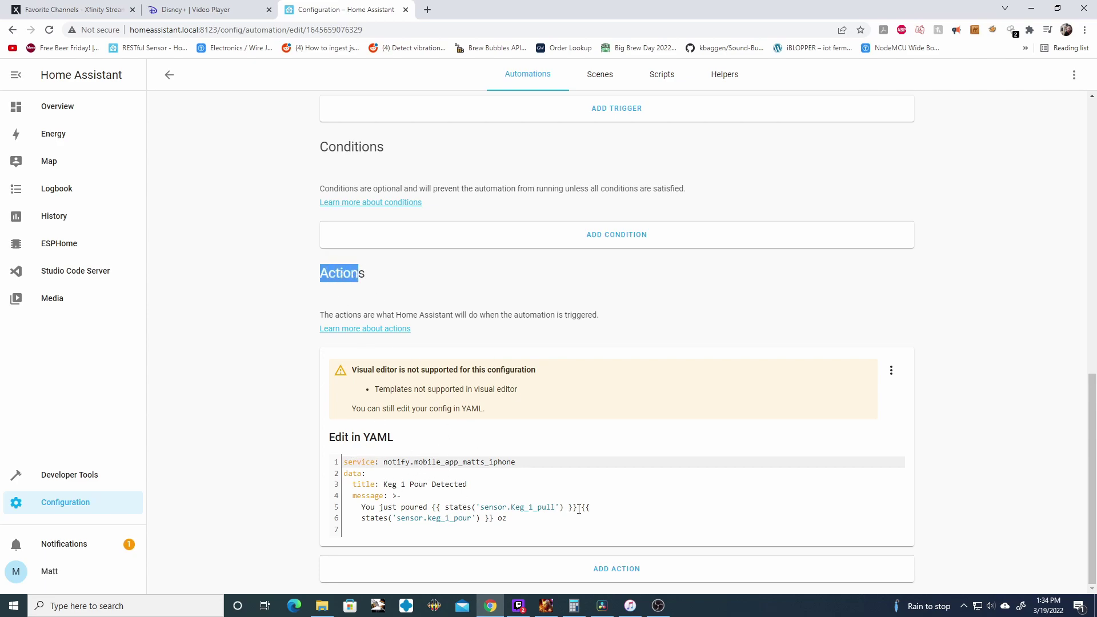
# Highlight the sensor.Keg_1_pull beer-name template in the notification message.
pyautogui.moveTo(580, 509); pyautogui.dragTo(433, 507)
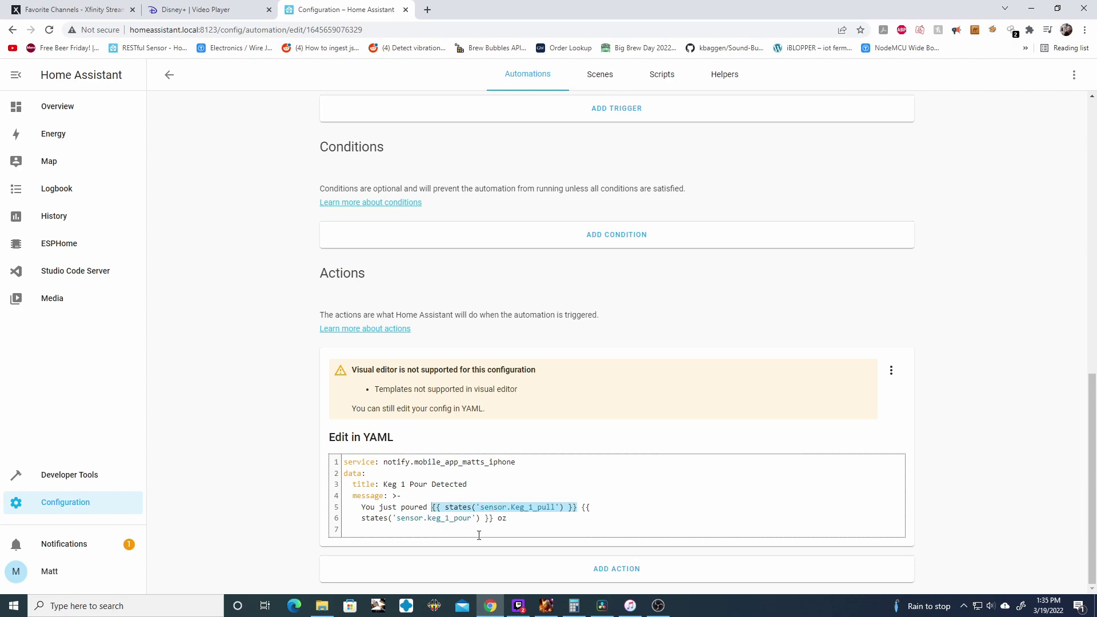
pyautogui.hotkey('shift', 'Left')
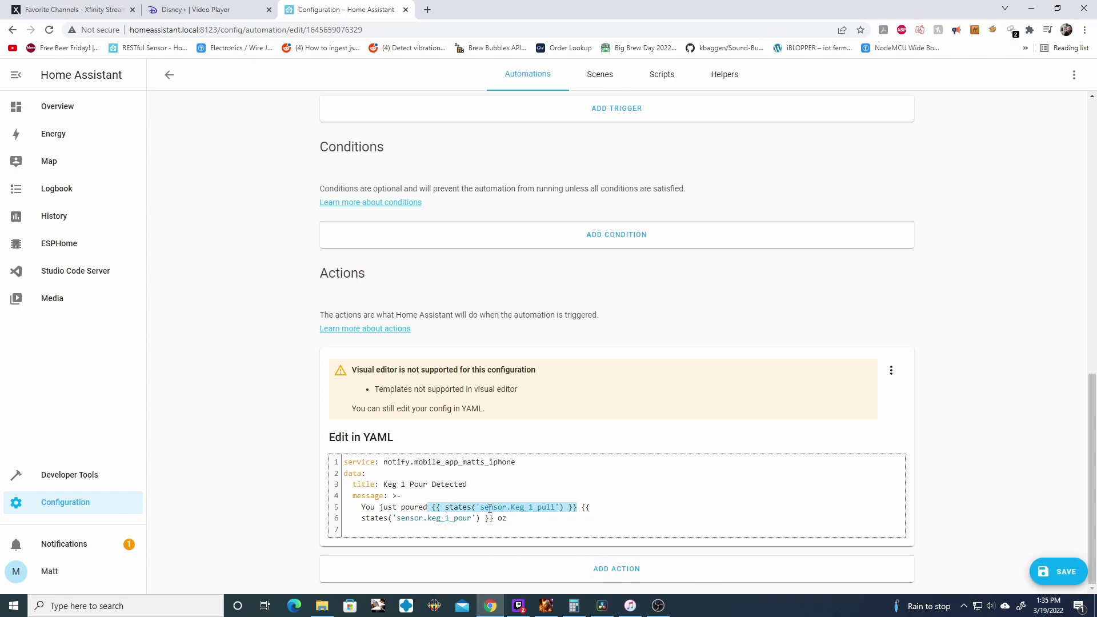
pyautogui.moveTo(480, 508); pyautogui.dragTo(557, 507)
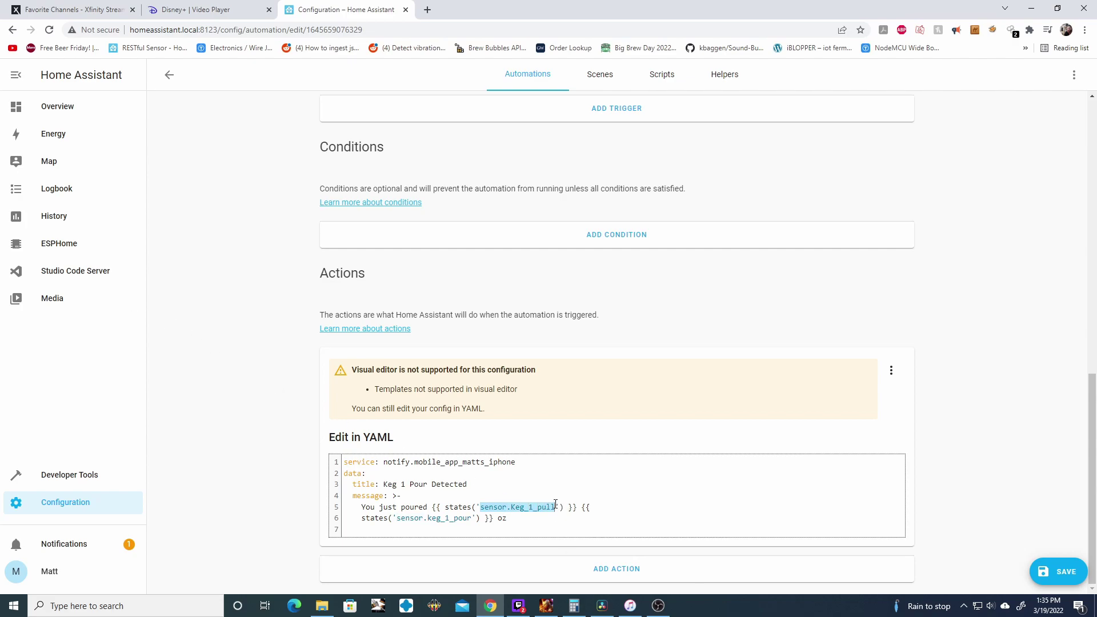
pyautogui.press('Right')
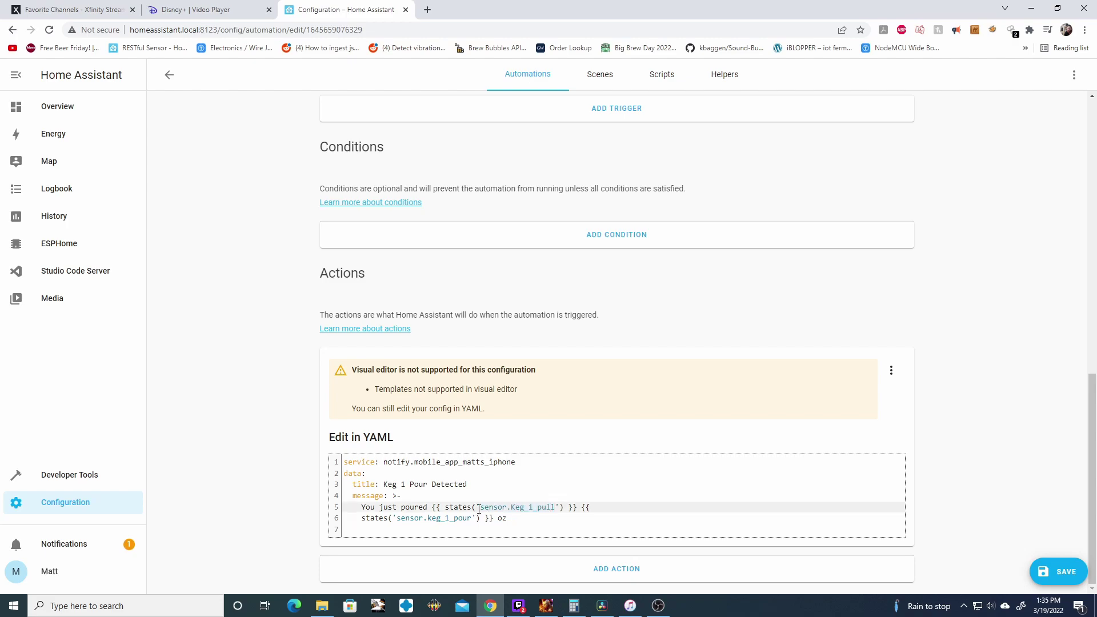
pyautogui.moveTo(480, 508); pyautogui.dragTo(554, 506)
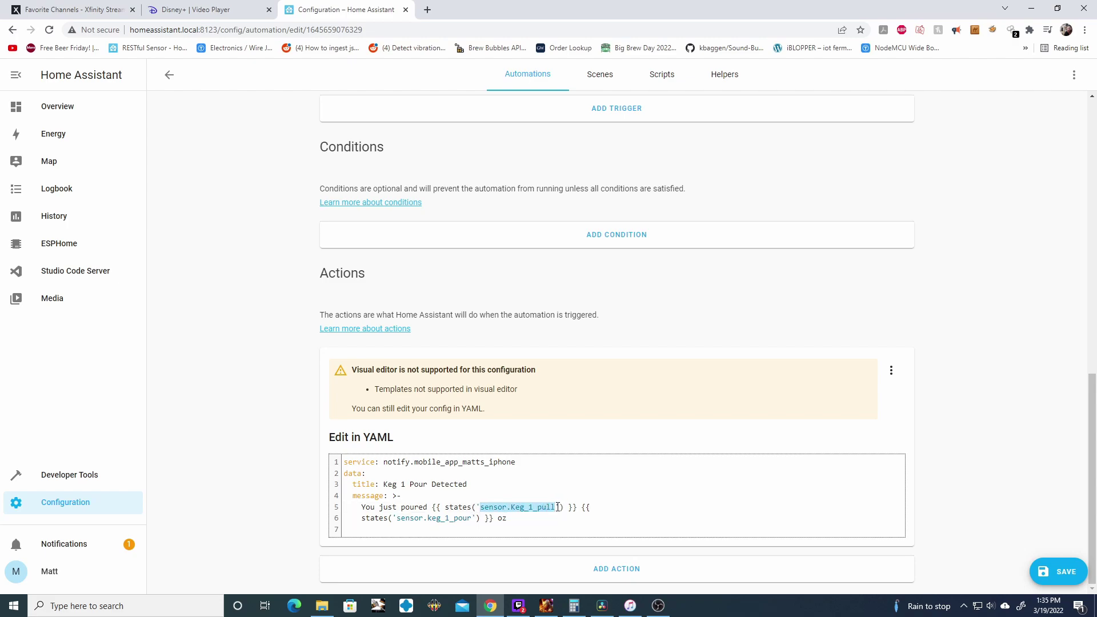
pyautogui.click(514, 506)
pyautogui.moveTo(508, 508); pyautogui.dragTo(551, 507)
pyautogui.click(583, 511)
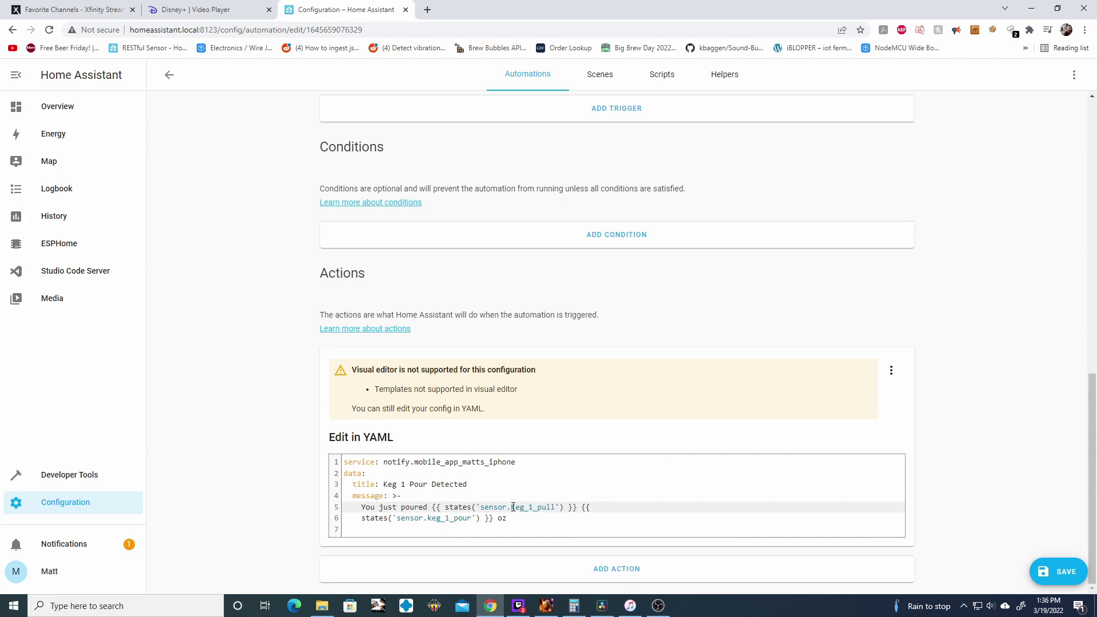
# Highlight the 'You just poured' message text, then clear the selection.
pyautogui.moveTo(361, 507); pyautogui.dragTo(545, 524)
pyautogui.click(553, 521)
pyautogui.click(398, 513)
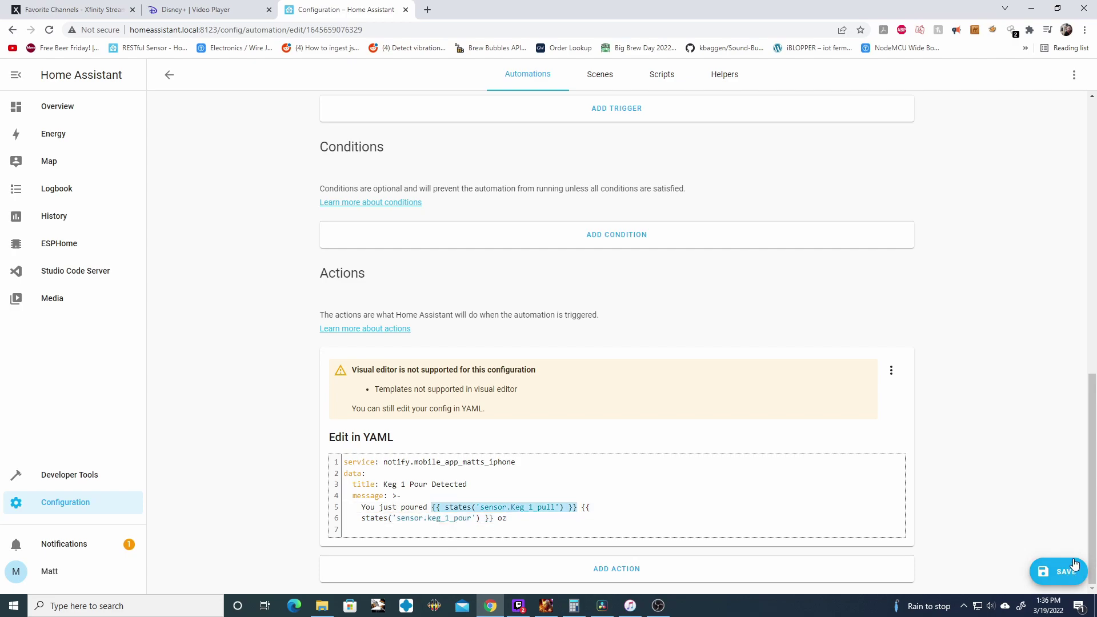
pyautogui.click(462, 529)
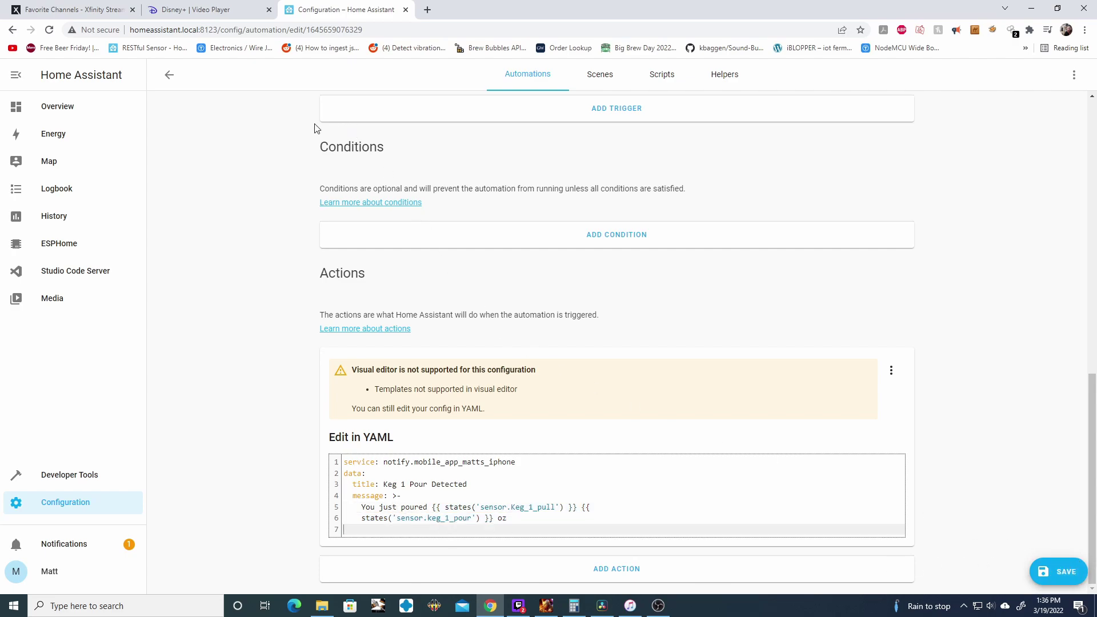
# Discard the unsaved pour-notification edits and open the Keg 1 Under 1 Gallon Warning automation.
pyautogui.click(168, 76)
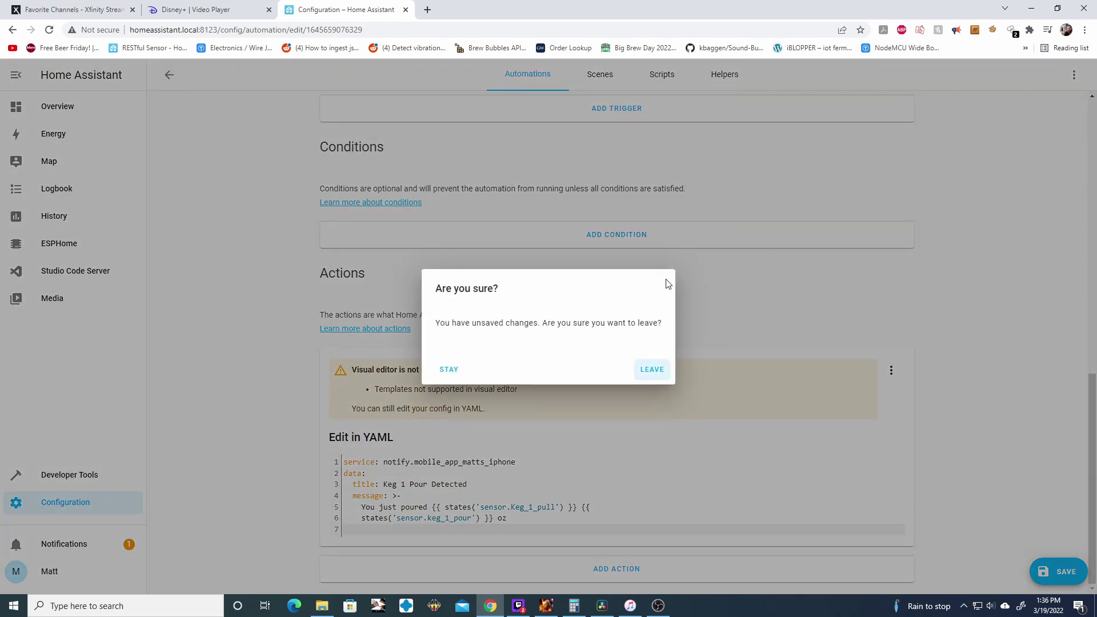
pyautogui.click(654, 370)
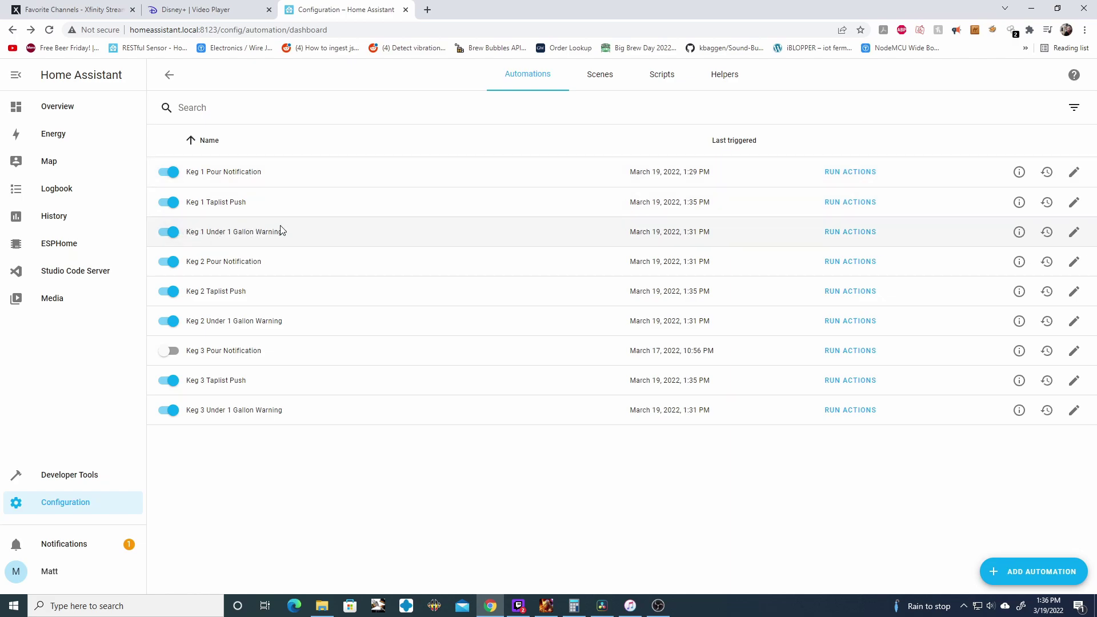
pyautogui.click(1073, 232)
# Review the warning message's beer-name sensor template and 'has less then 1 gallon left' text.
pyautogui.scroll(-10, 640, 410)
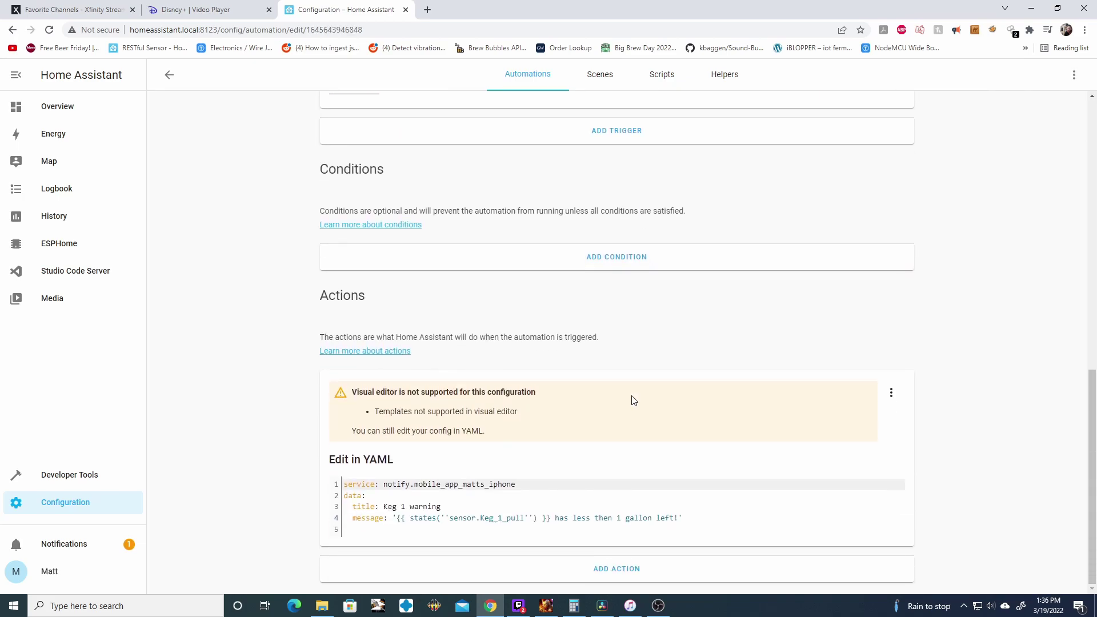
pyautogui.moveTo(551, 517); pyautogui.dragTo(396, 518)
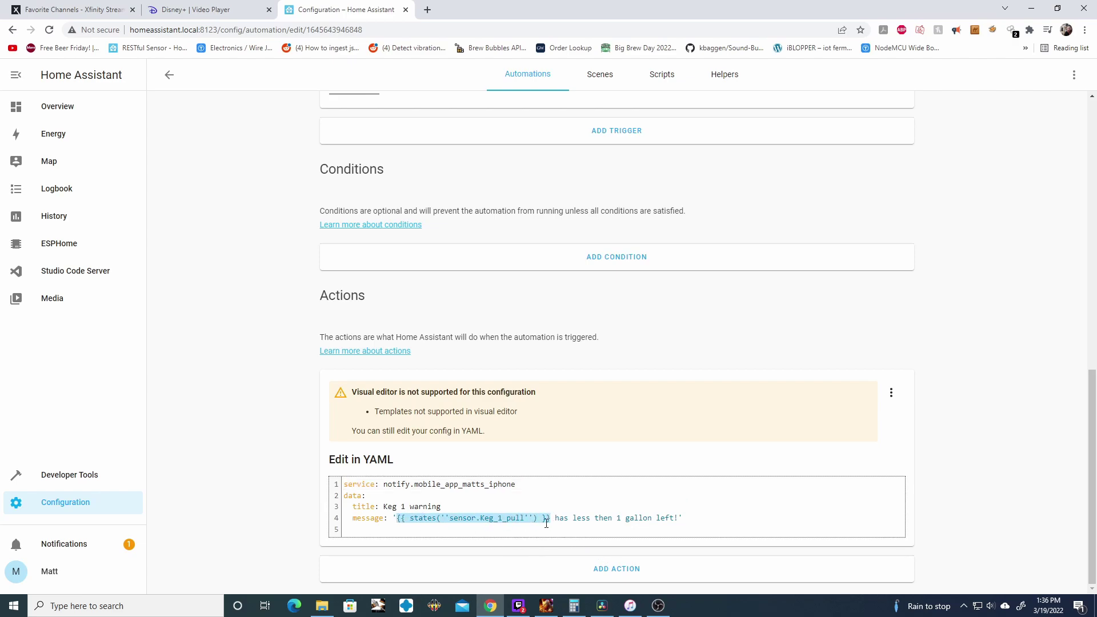
pyautogui.moveTo(331, 457); pyautogui.dragTo(394, 460)
pyautogui.click(506, 519)
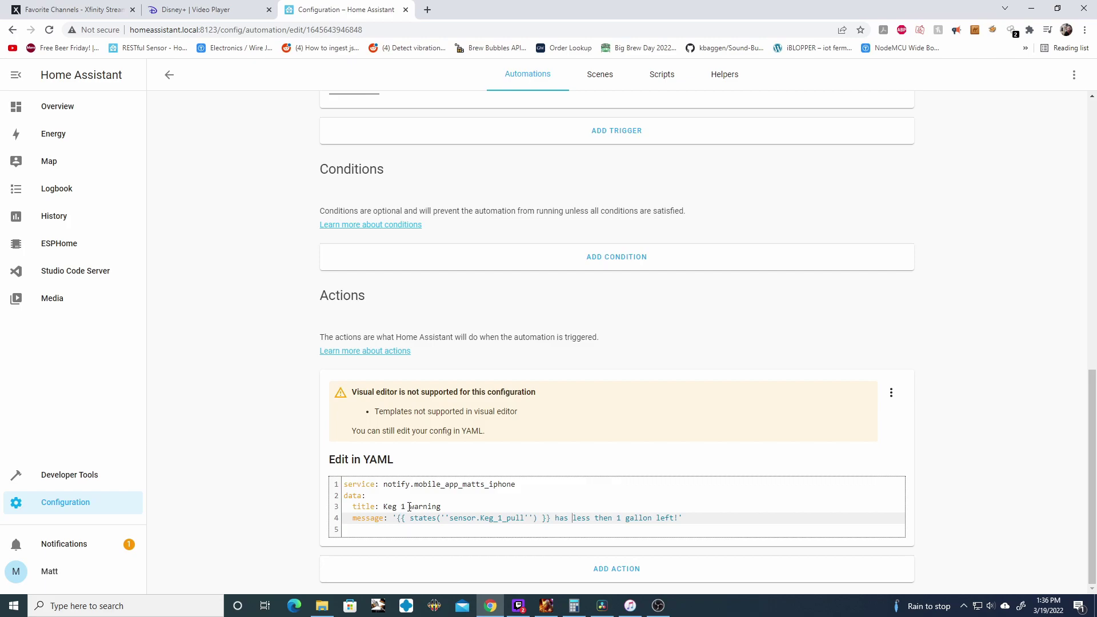
pyautogui.moveTo(397, 519); pyautogui.dragTo(554, 520)
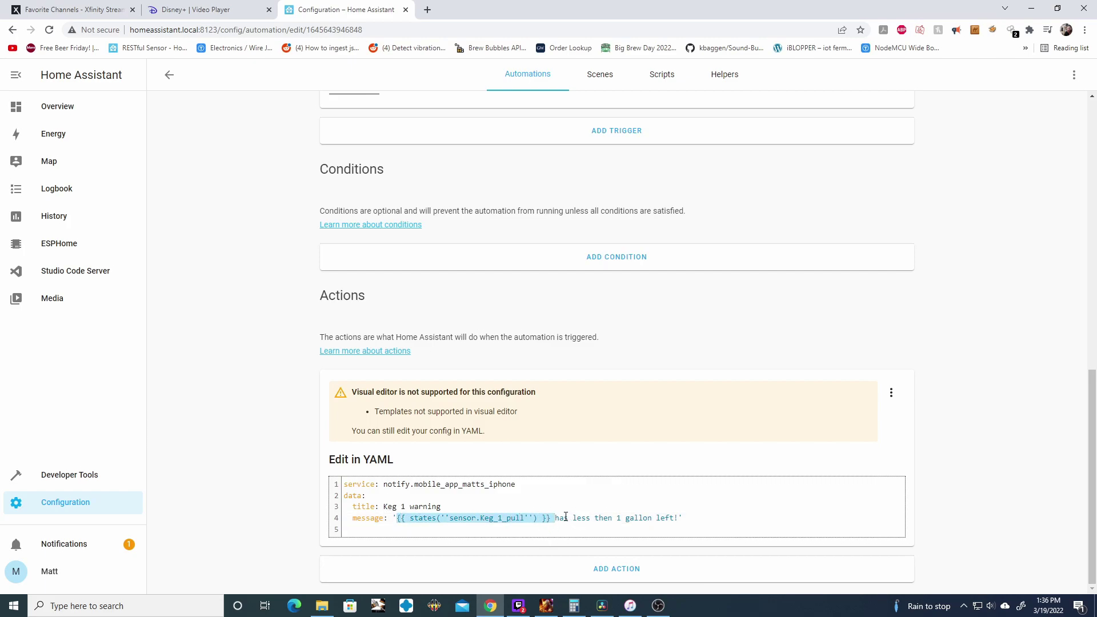
pyautogui.click(566, 517)
pyautogui.moveTo(552, 517); pyautogui.dragTo(683, 518)
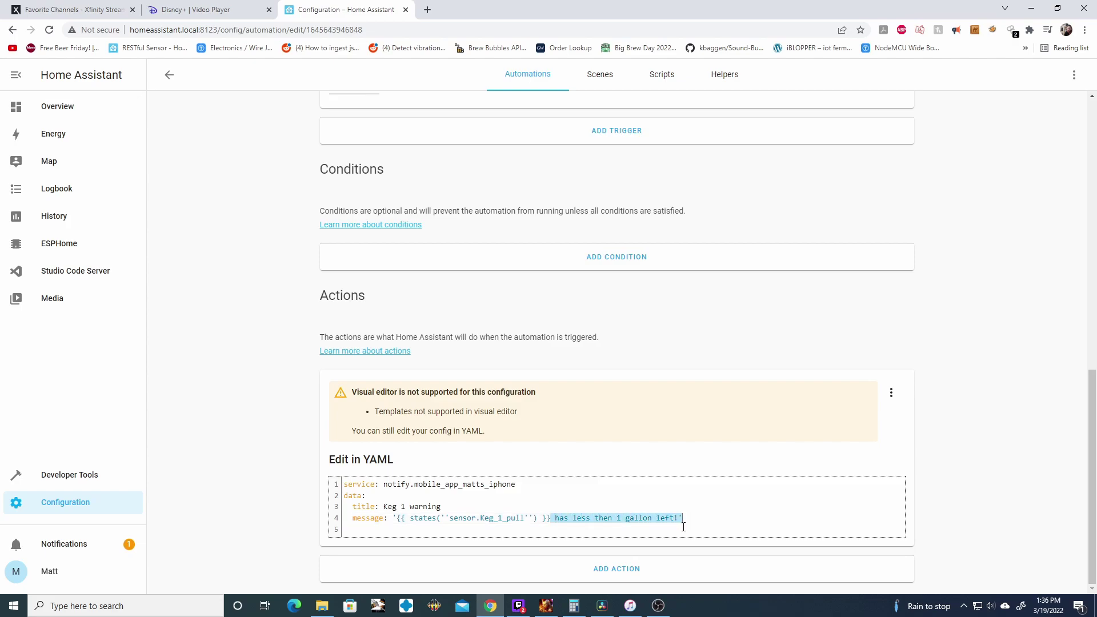
pyautogui.hotkey('alt', 'Left')
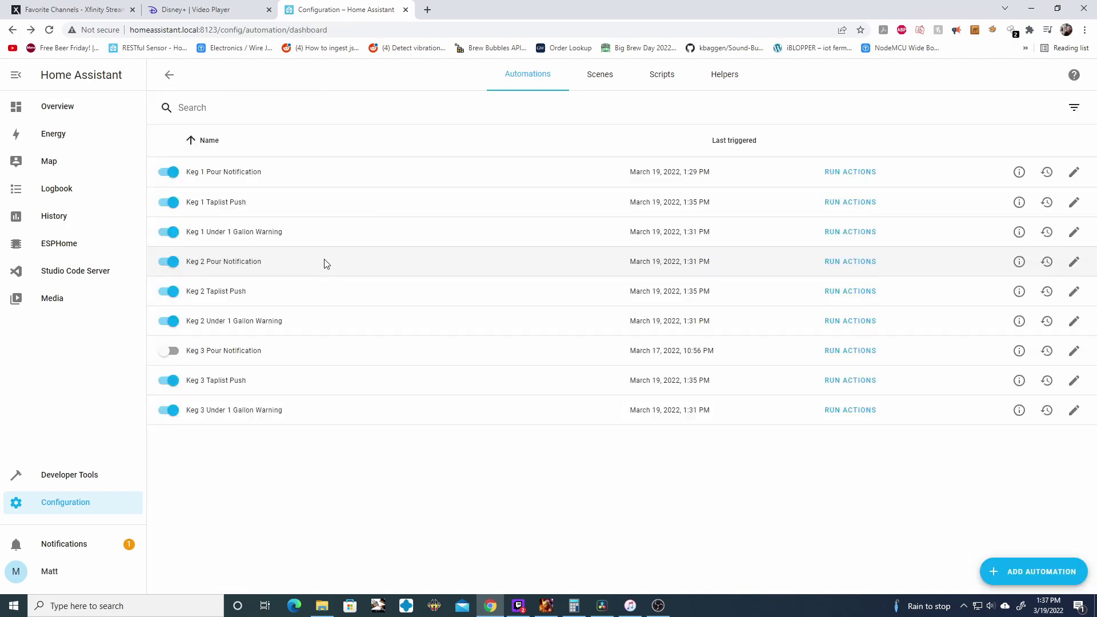